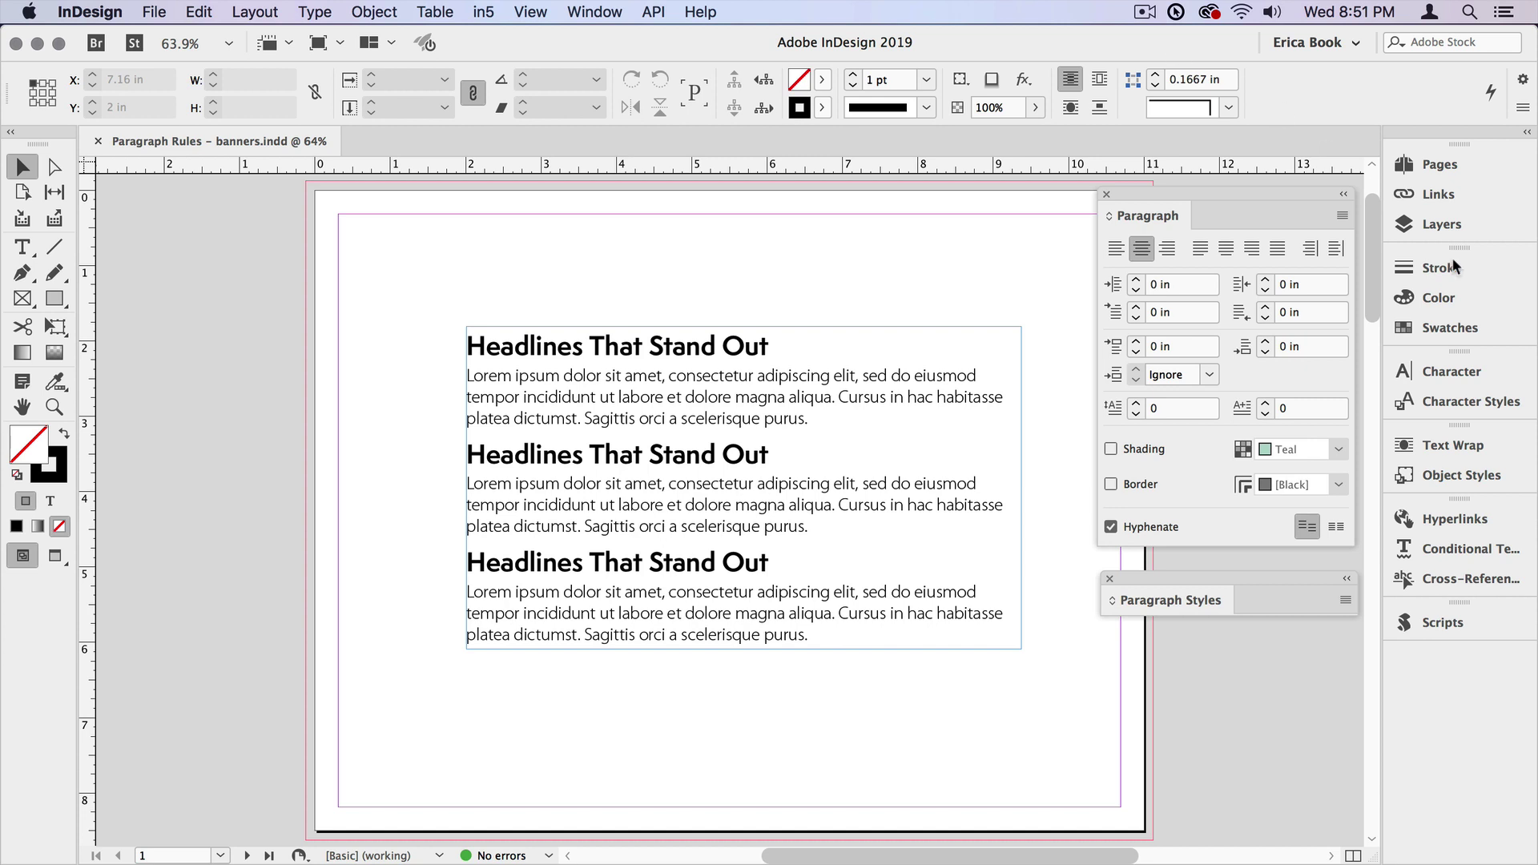
Step: Put the cursor in the second headline and open the Paragraph panel's menu
left_click(737, 537)
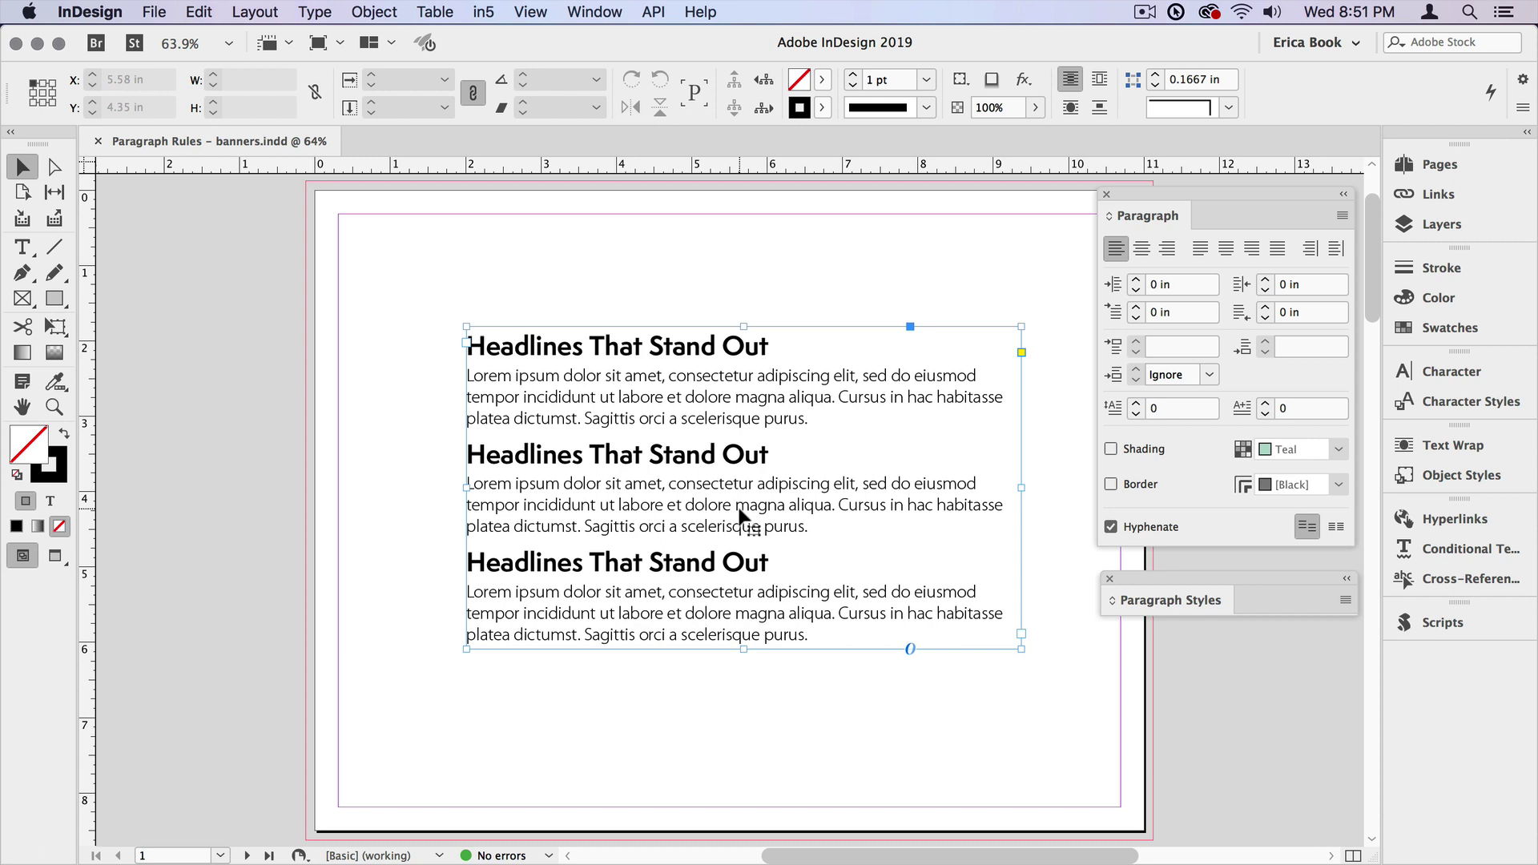
double_click(713, 457)
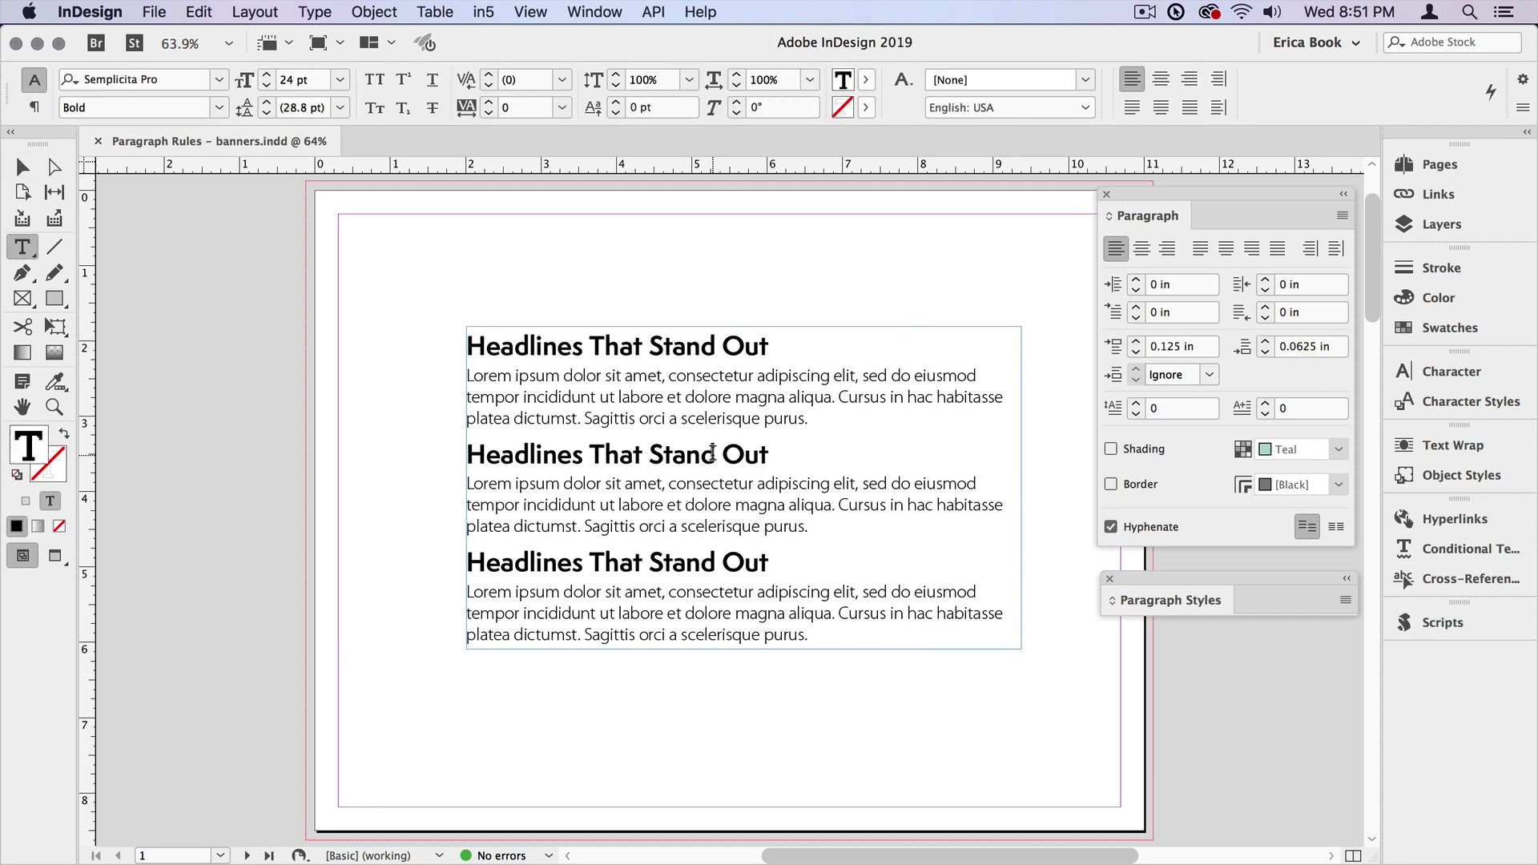
left_click(701, 454)
left_click(1337, 214)
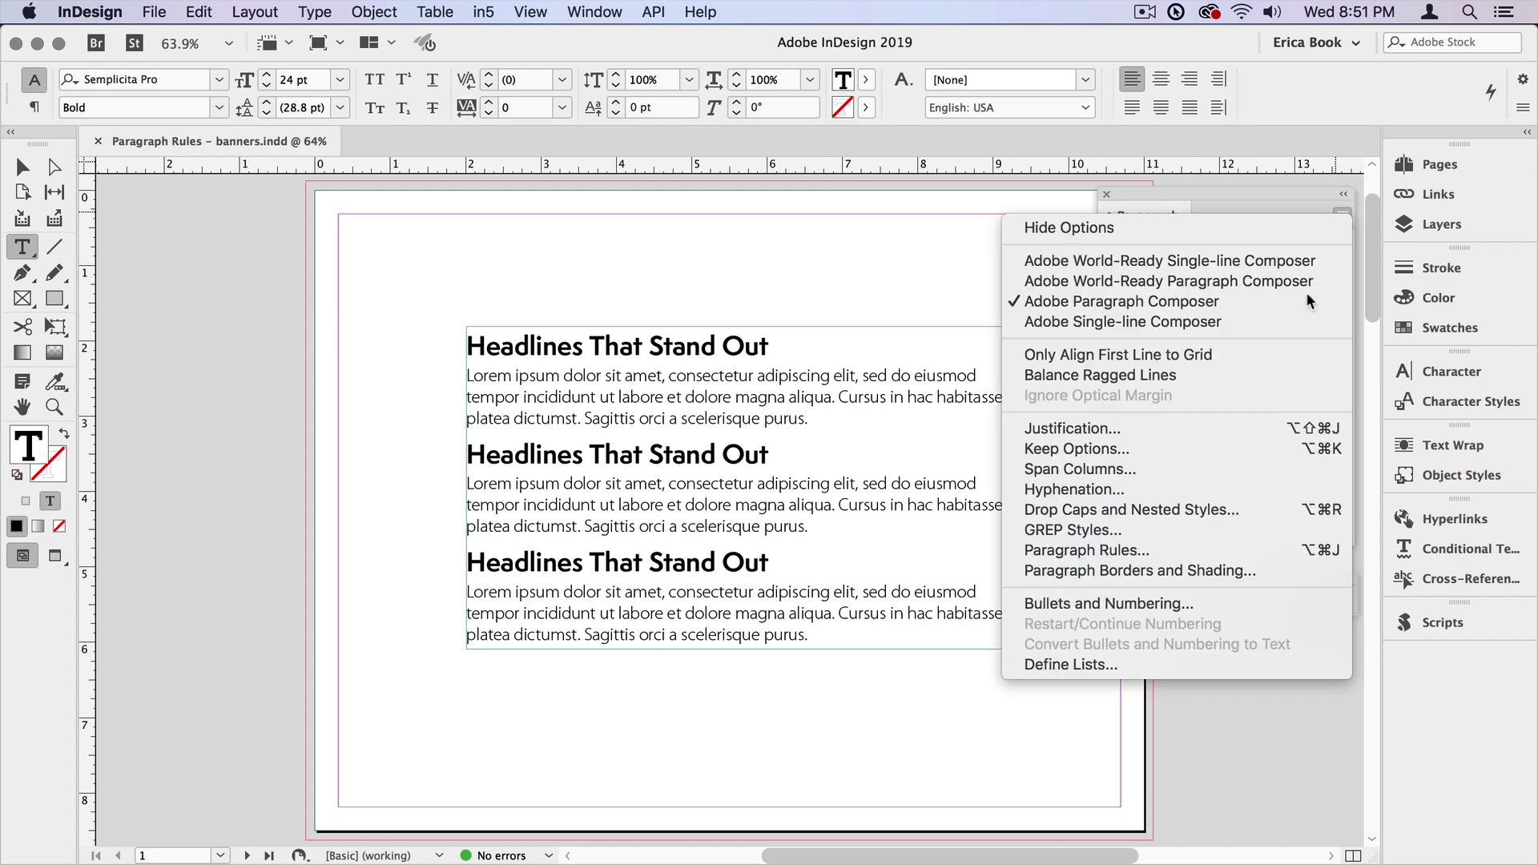
Step: Turn on a 1 pt Rule Below for the second headline in Paragraph Rules
left_click(1226, 551)
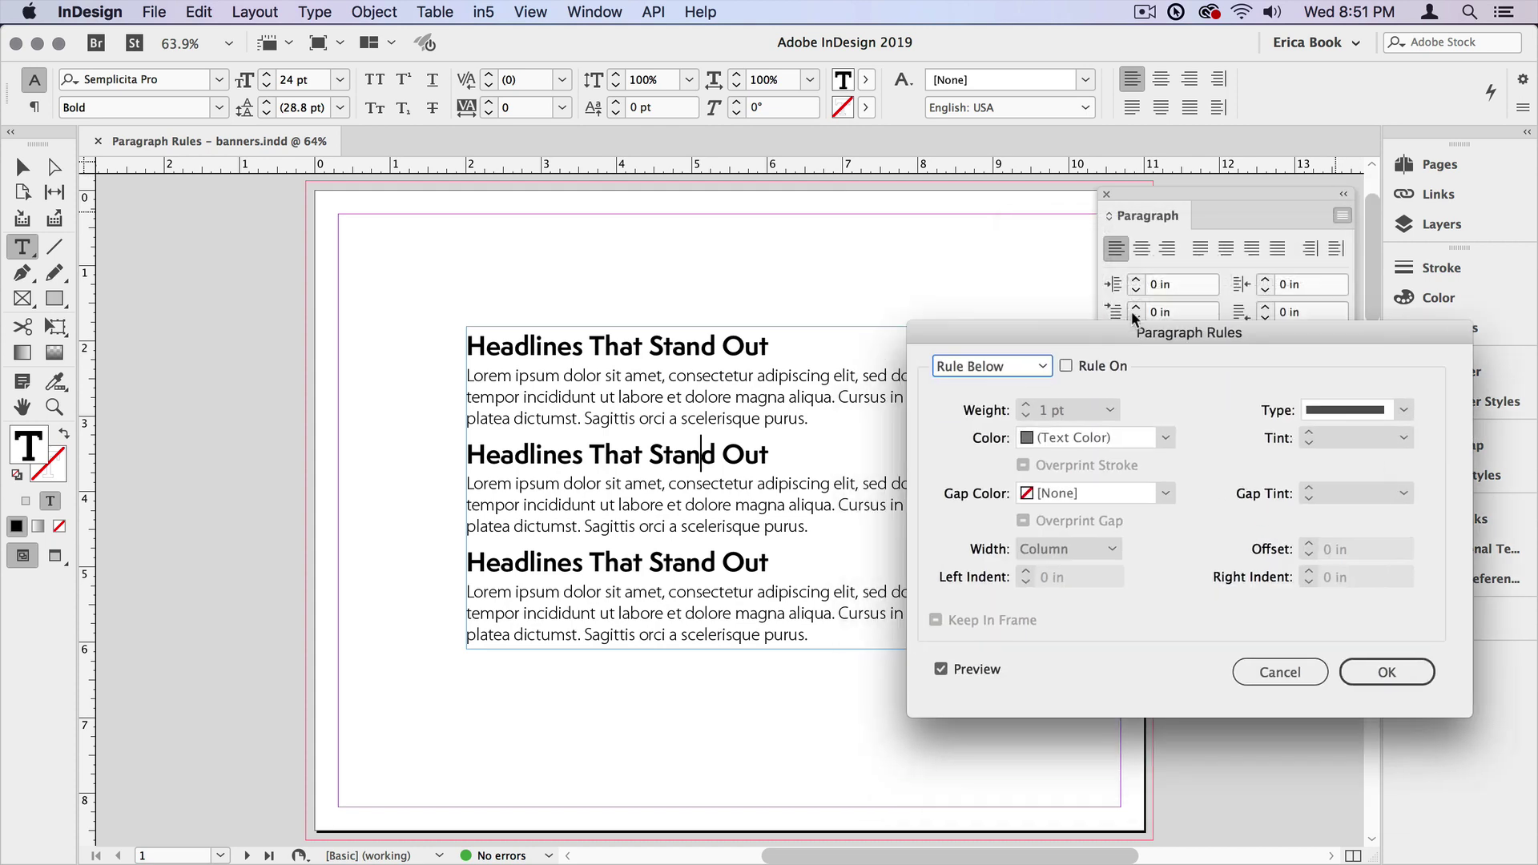
left_click_drag(1120, 333, 1161, 188)
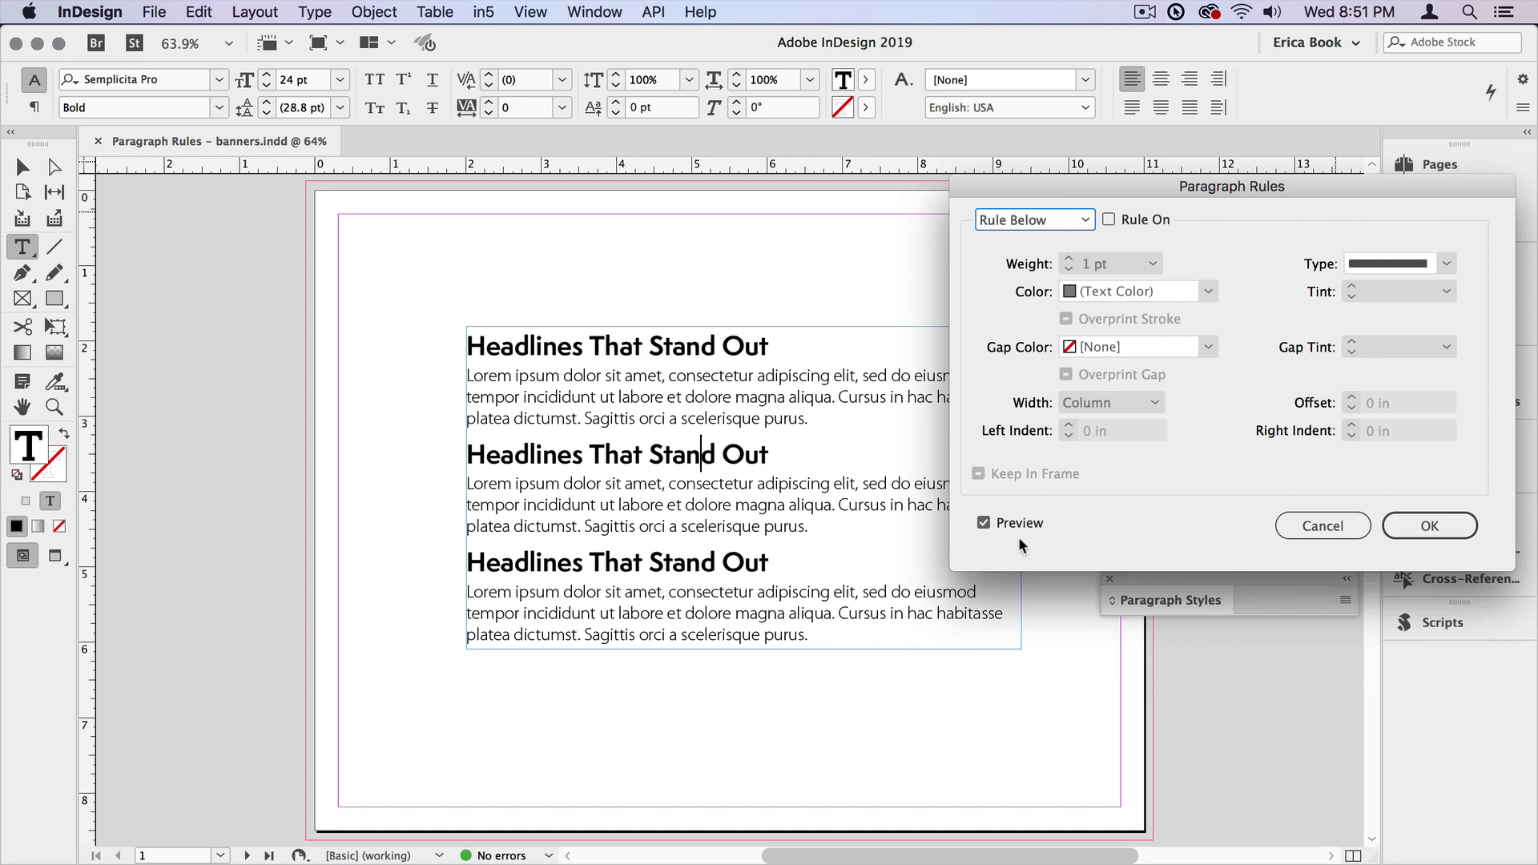
left_click(1042, 219)
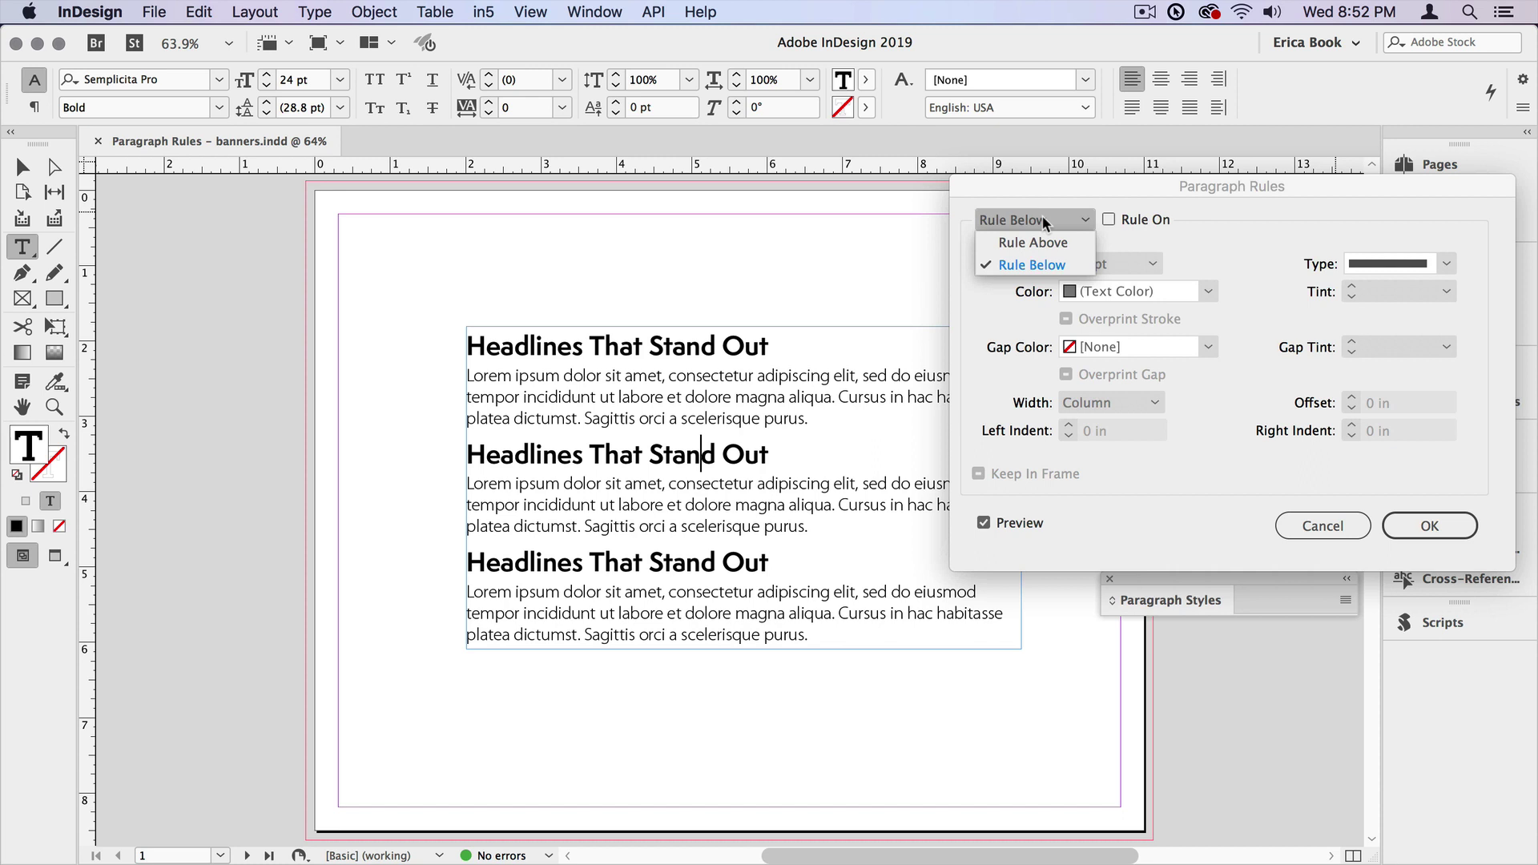
left_click(1037, 264)
left_click(1109, 221)
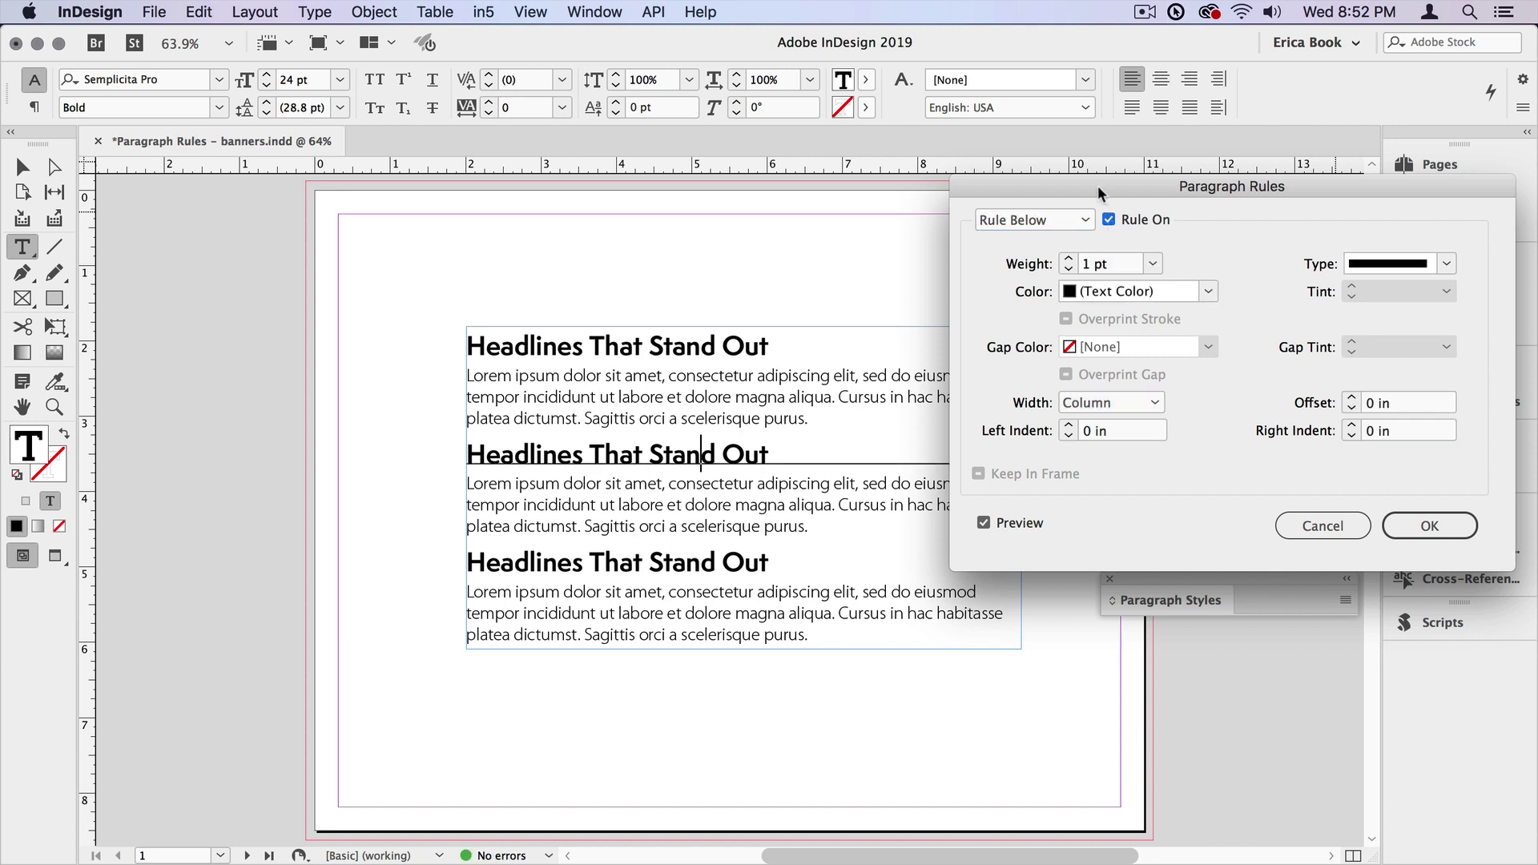
left_click_drag(1097, 185, 1089, 56)
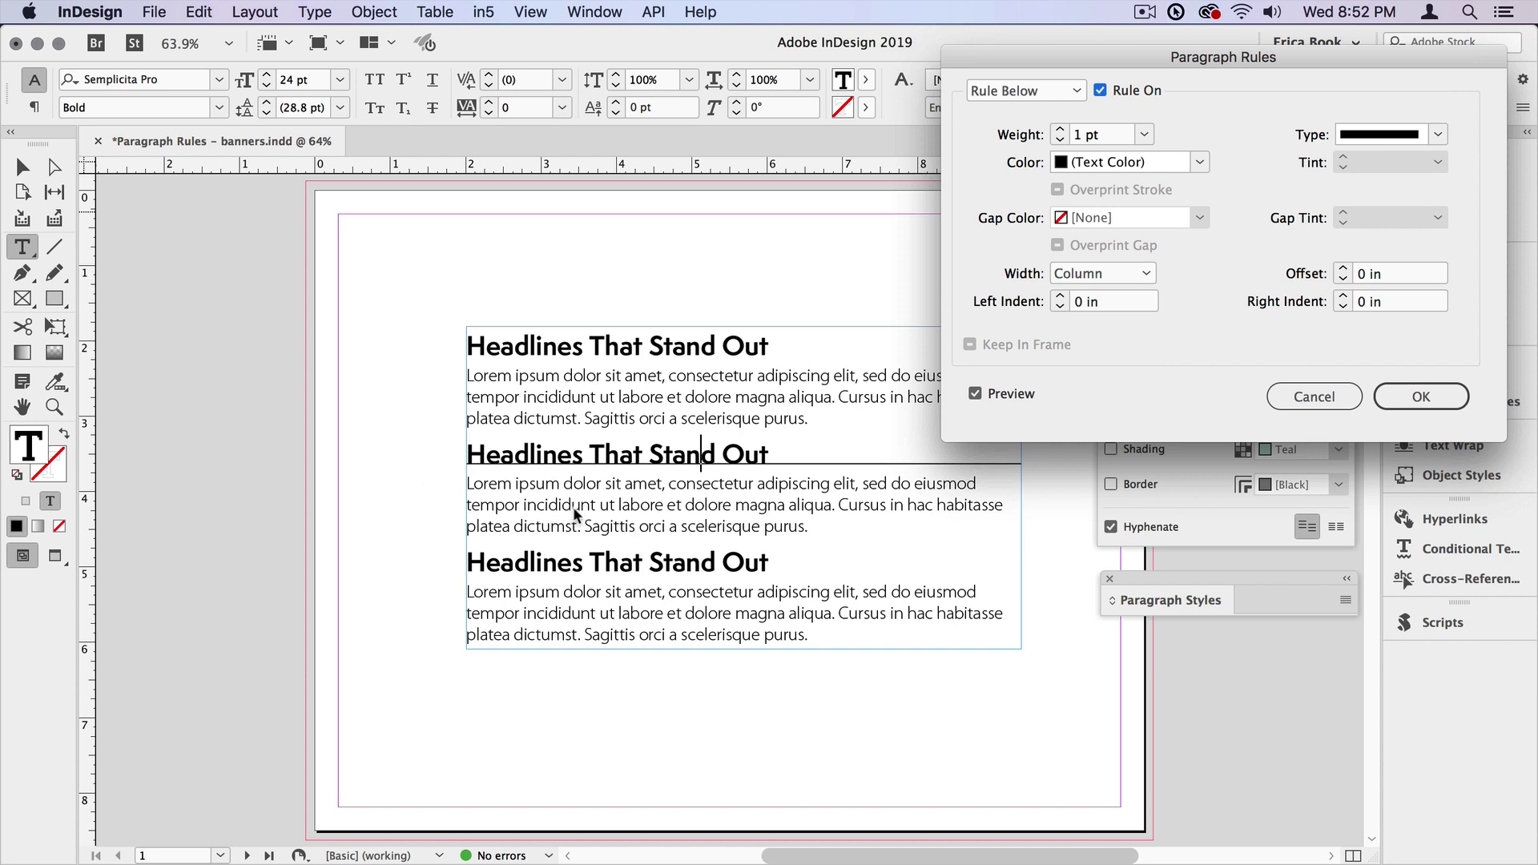
Step: Set the rule to Text width, 14 pt weight and R=223 G=0 B=47 red
left_click(1122, 275)
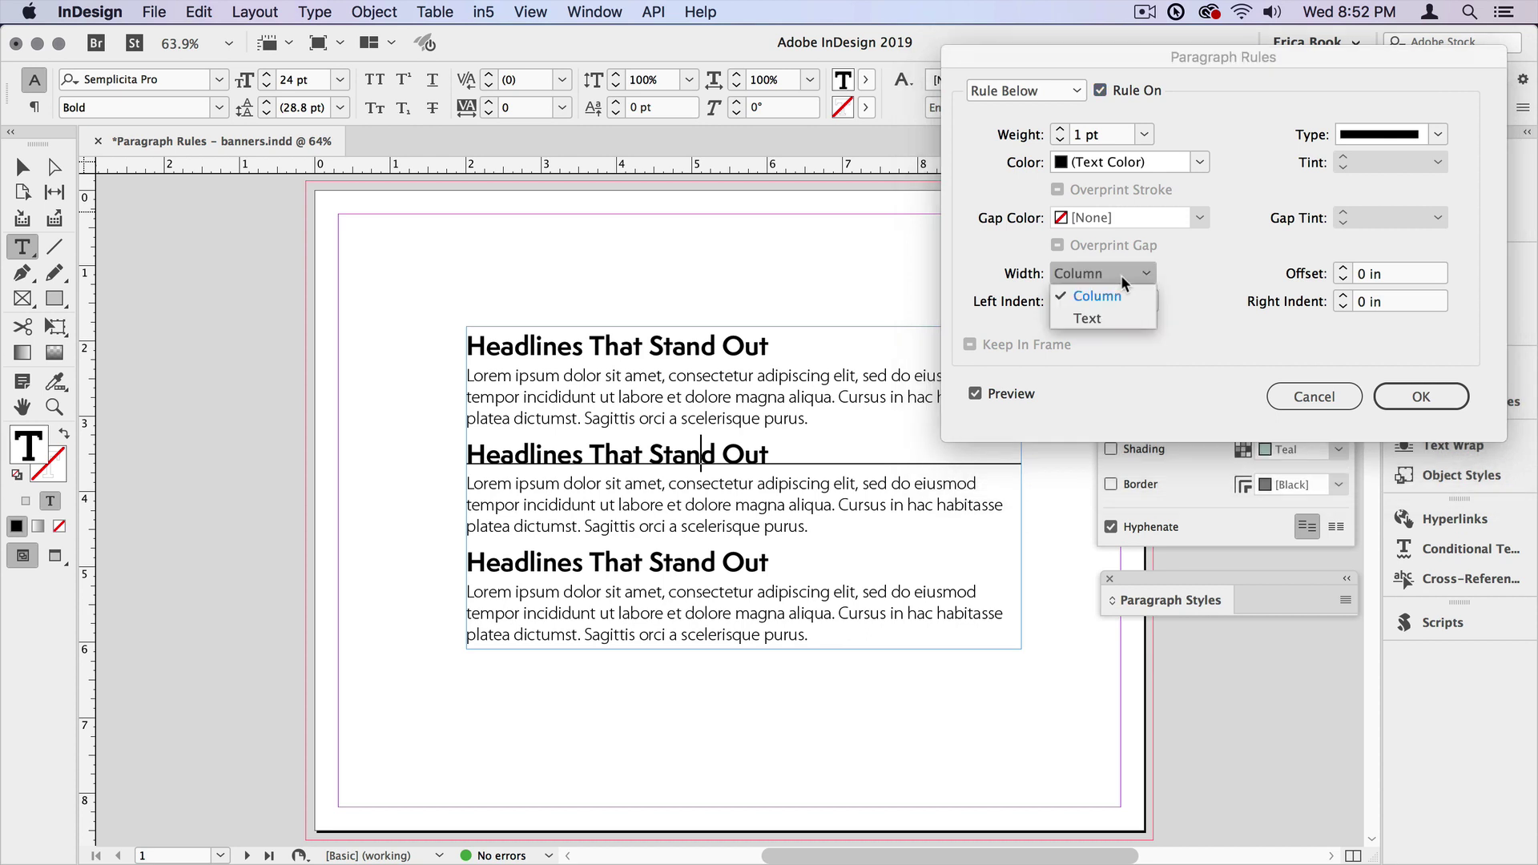
left_click(1120, 319)
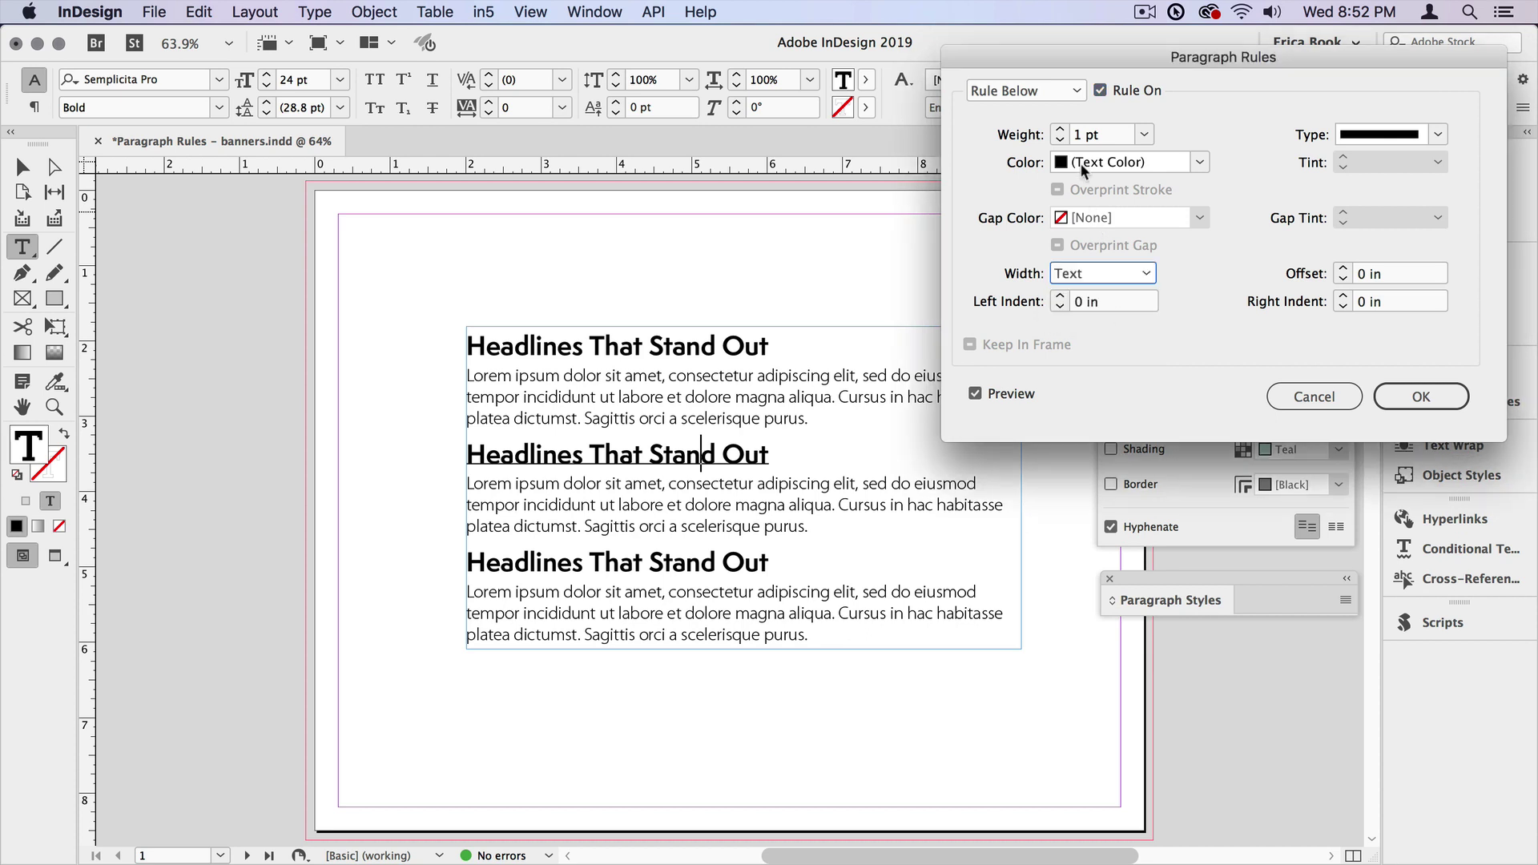
left_click(1062, 131)
left_click(1061, 131)
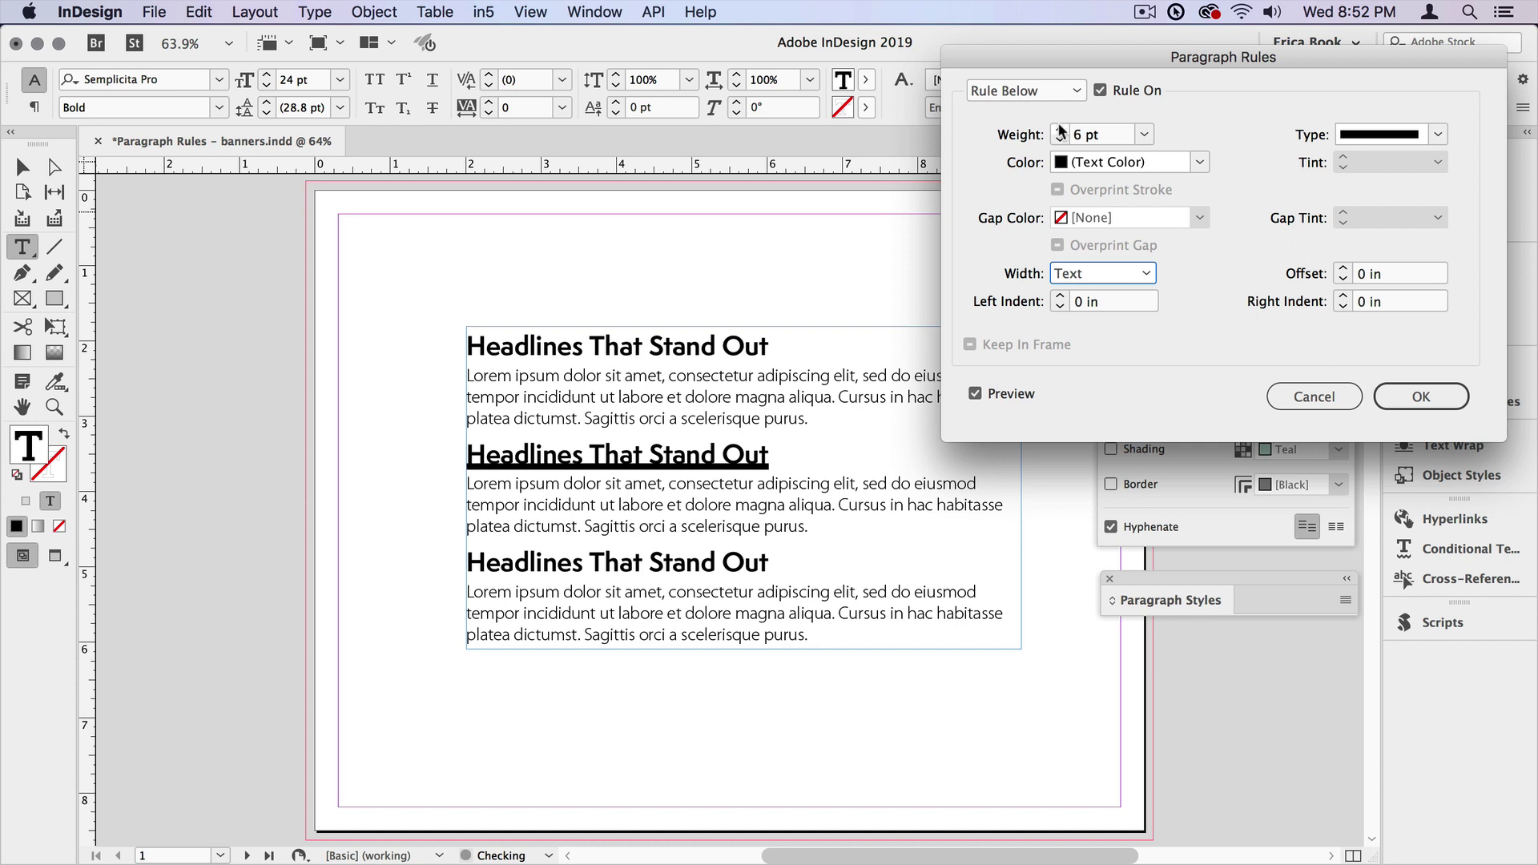
left_click(1061, 131)
left_click(1061, 130)
left_click(1062, 131)
left_click(1061, 130)
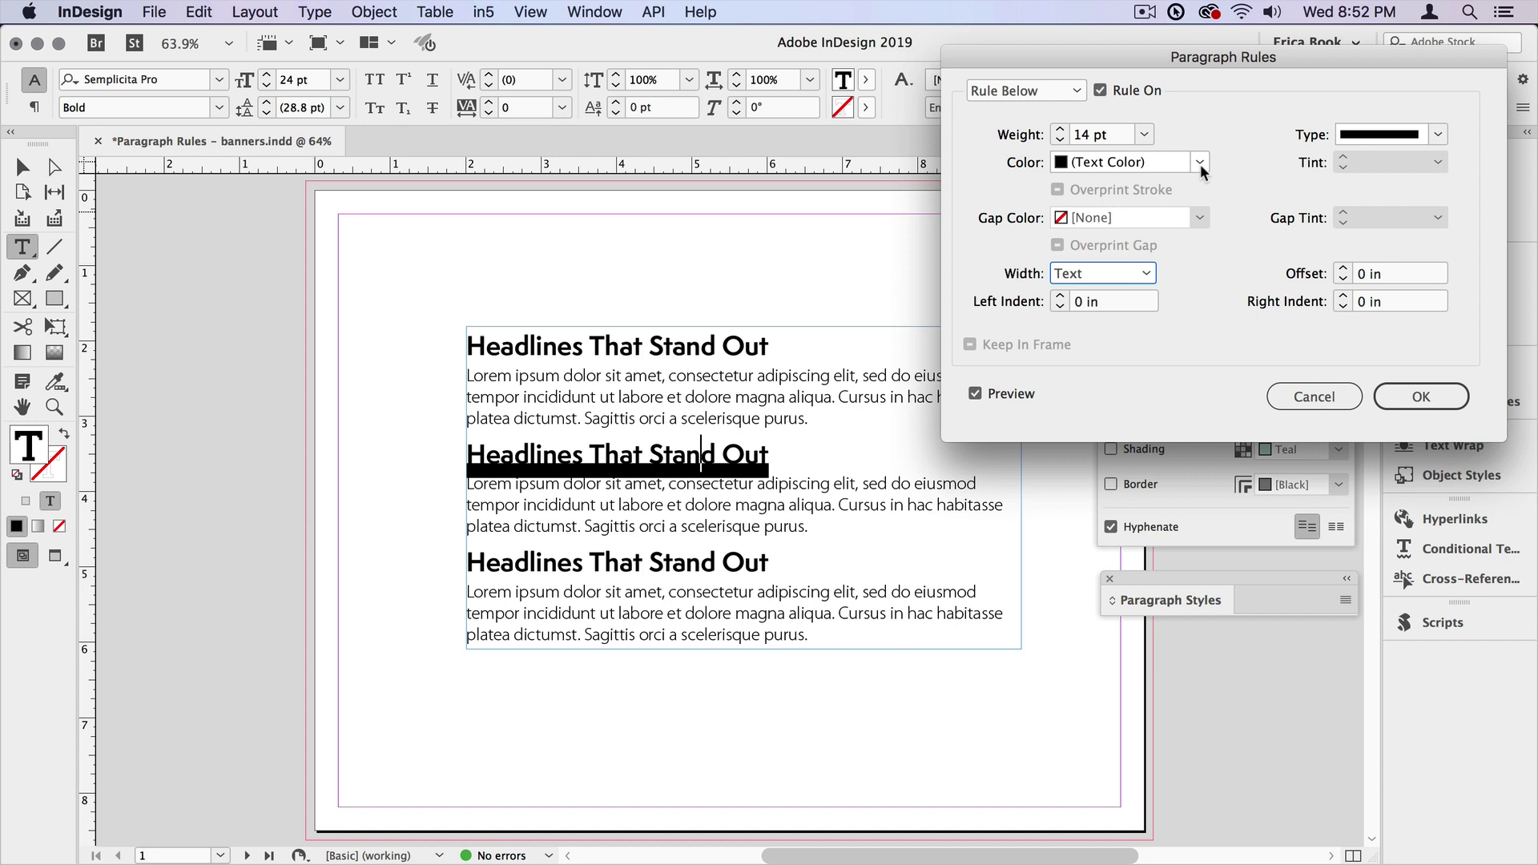
left_click(1201, 165)
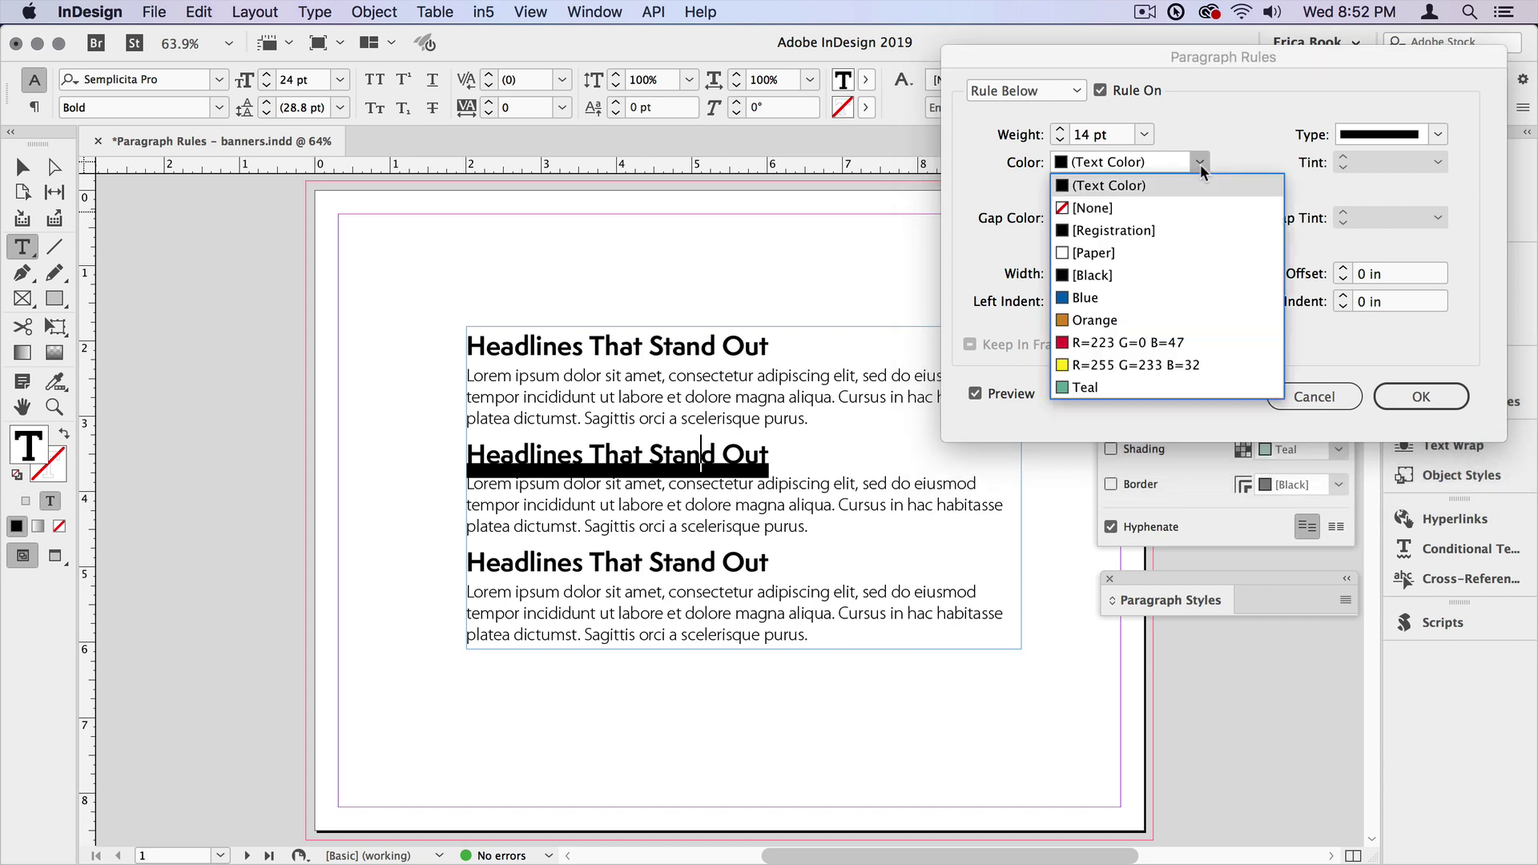
left_click(1185, 343)
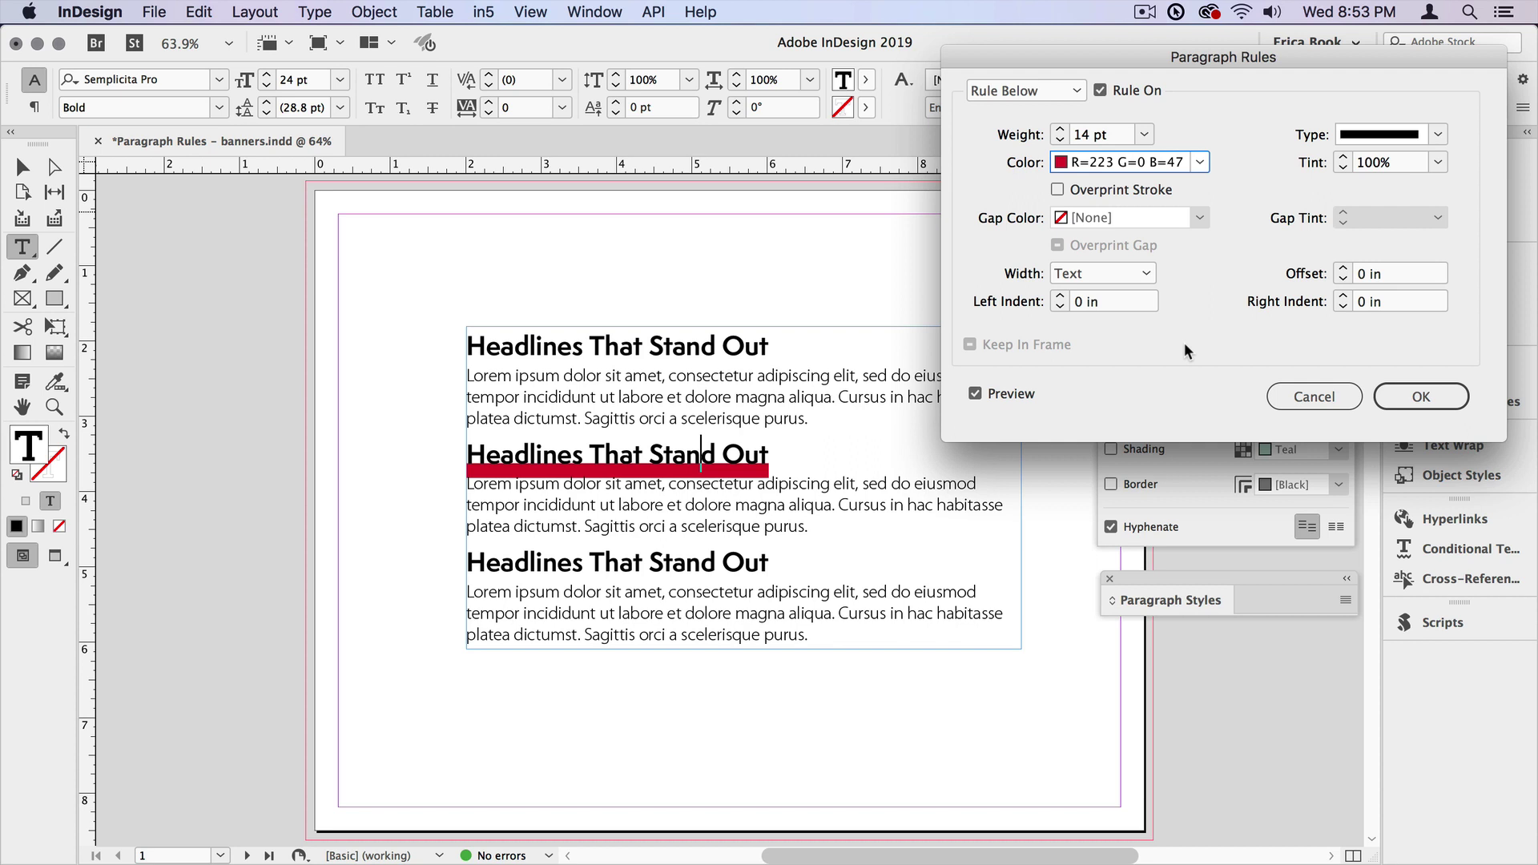
Step: Move the rule up with a -0.1875 in offset and thin it to 10 pt
left_click(1342, 269)
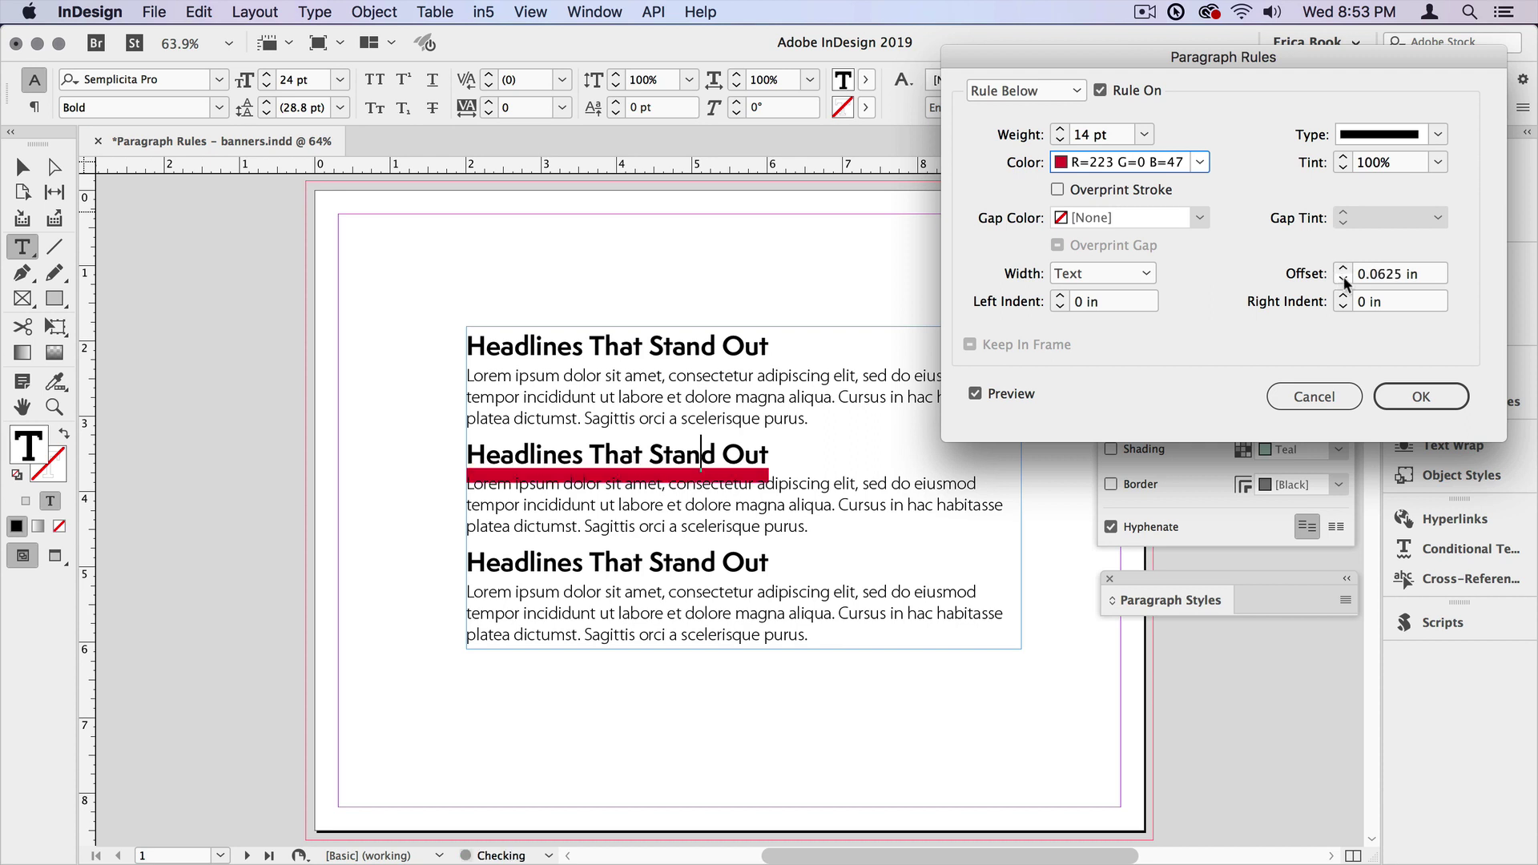
left_click(1343, 277)
left_click(1344, 276)
left_click(1344, 276)
left_click(1343, 276)
left_click(1344, 276)
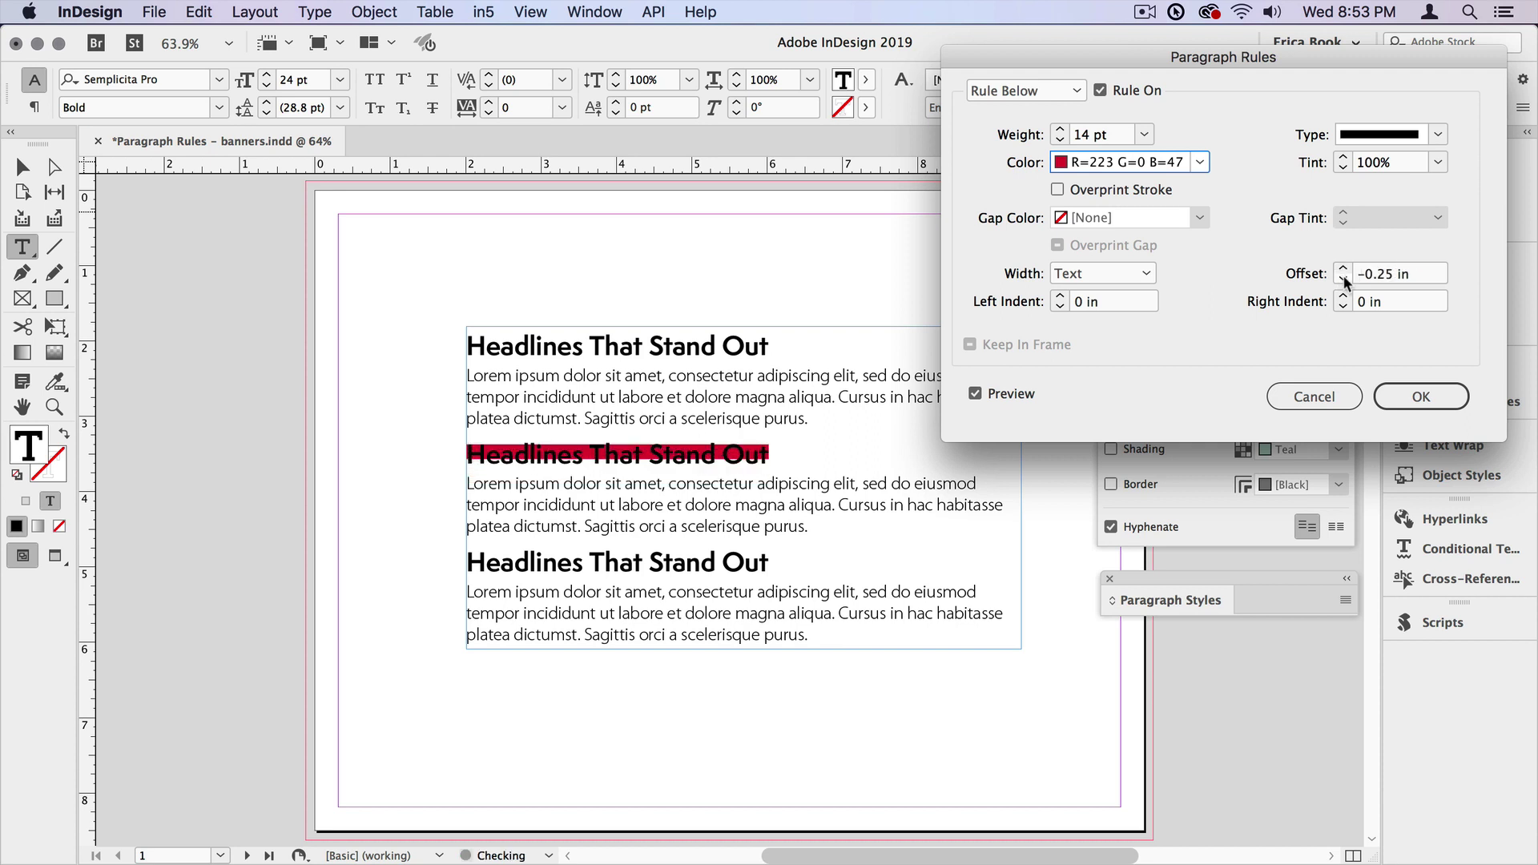
left_click(1060, 140)
left_click(1060, 141)
left_click(1060, 141)
left_click(1060, 141)
left_click(1344, 270)
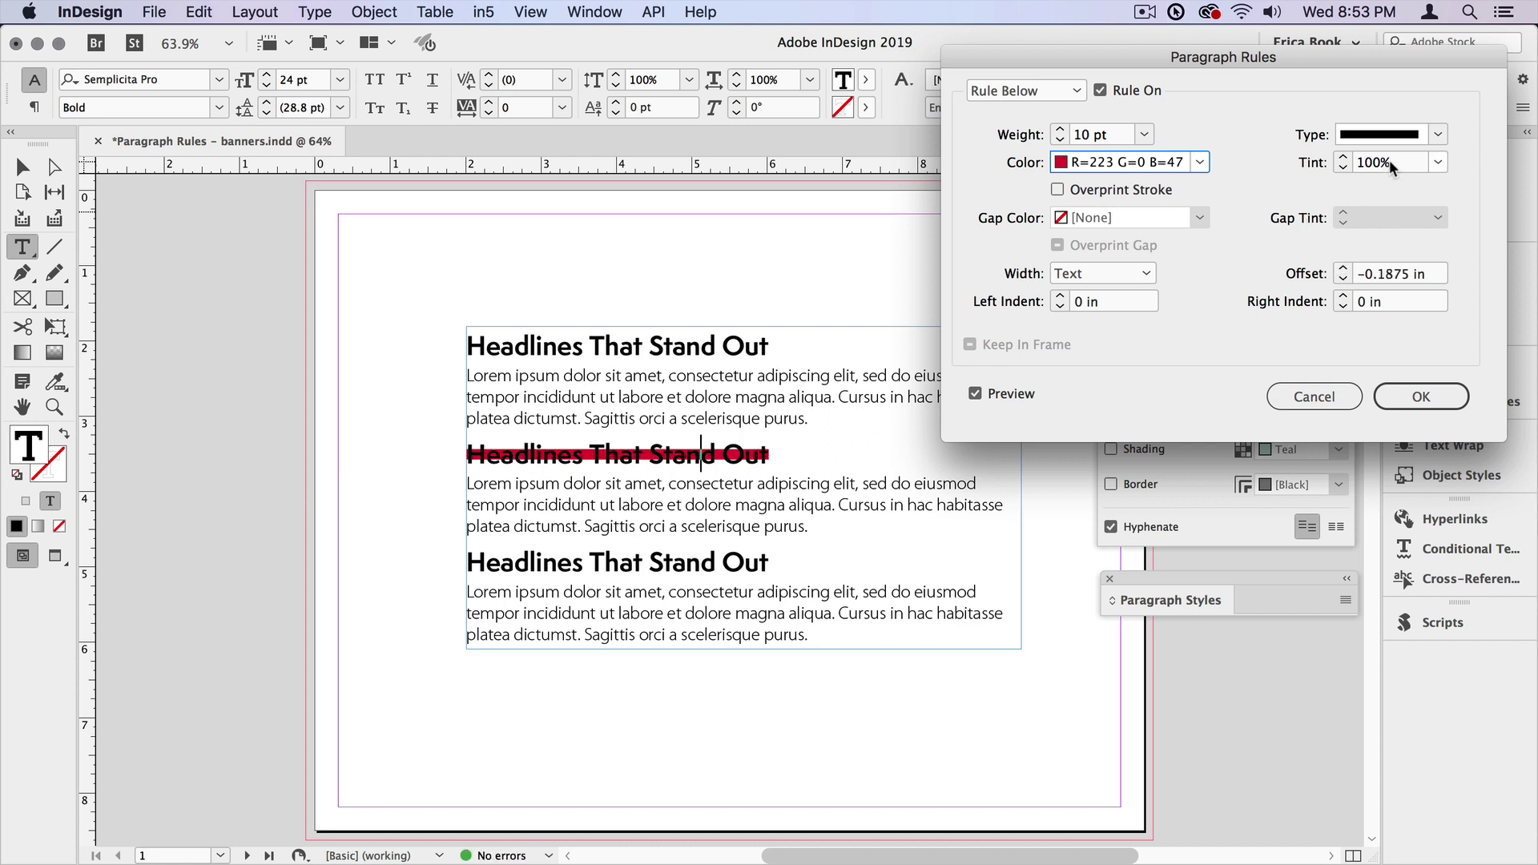
Step: Give the rule a 50% tint and -0.125 in left and right indents, then apply
left_click(1437, 163)
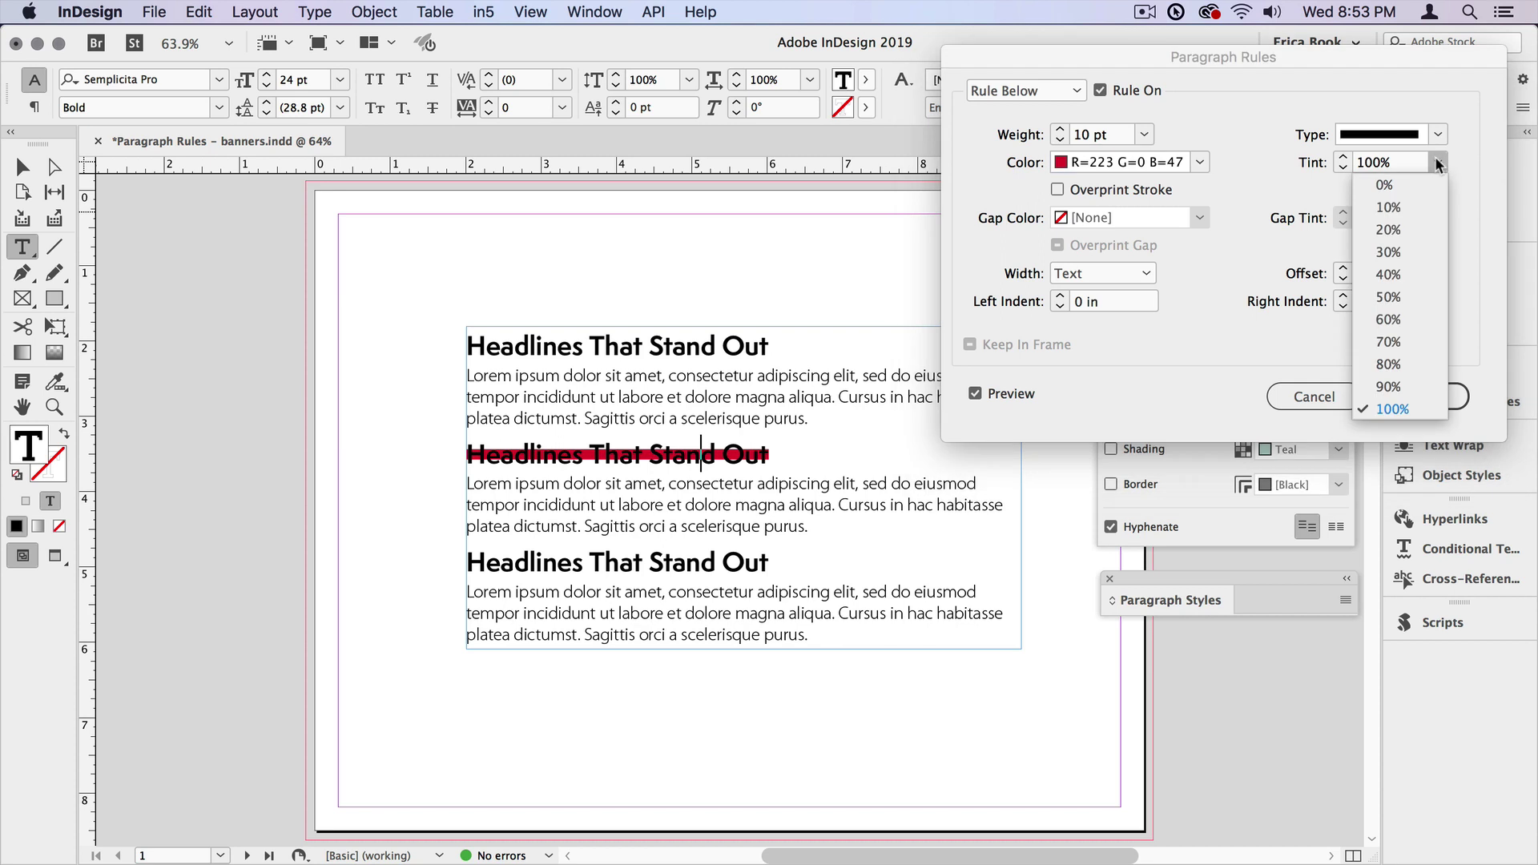
left_click(1420, 297)
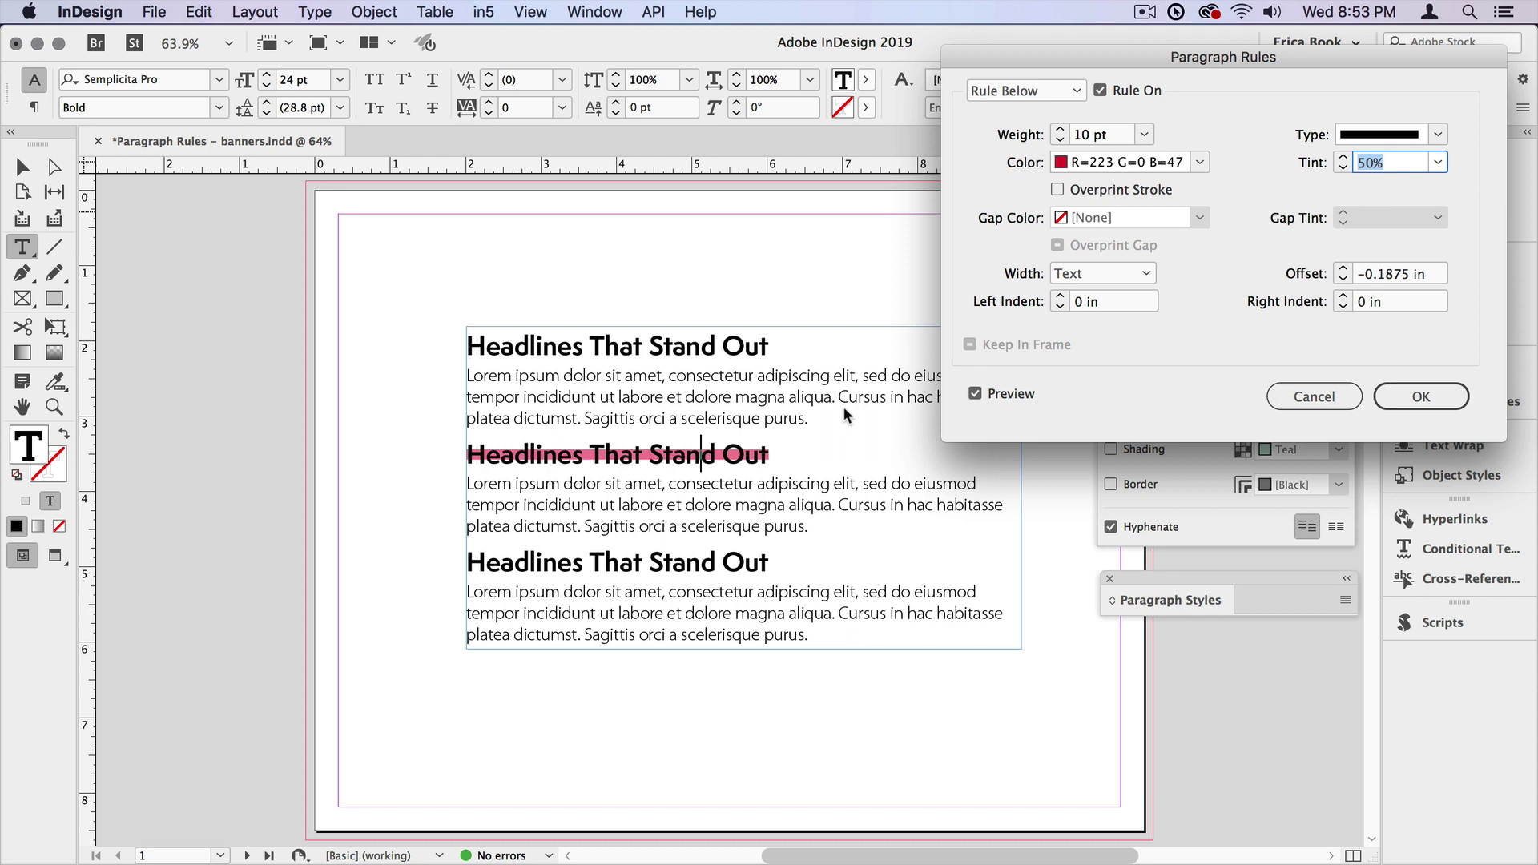
left_click(1056, 305)
left_click(1055, 305)
left_click(1344, 306)
left_click(1343, 306)
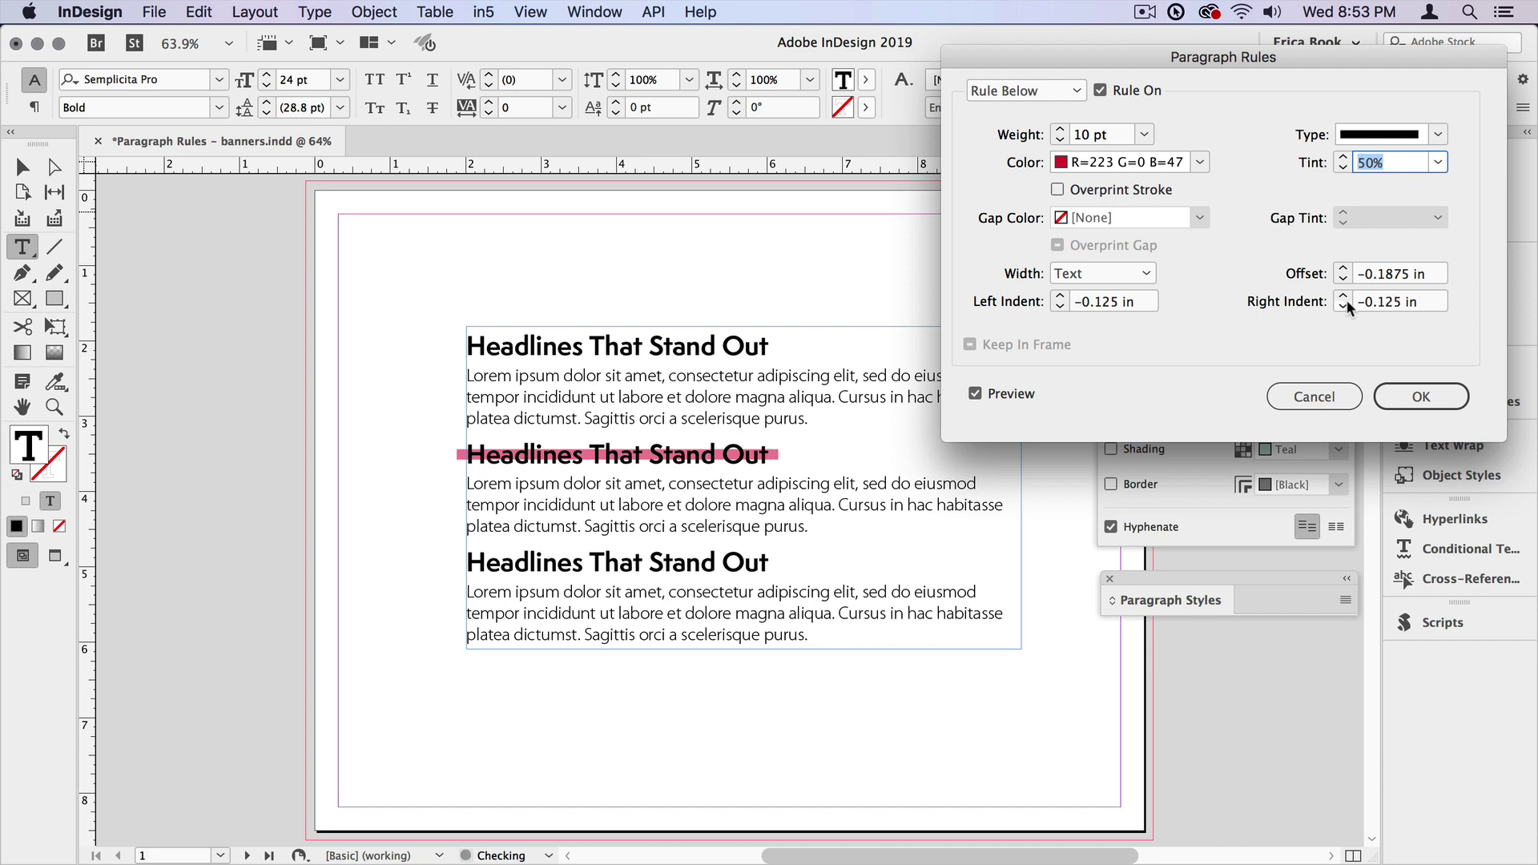
left_click(1409, 399)
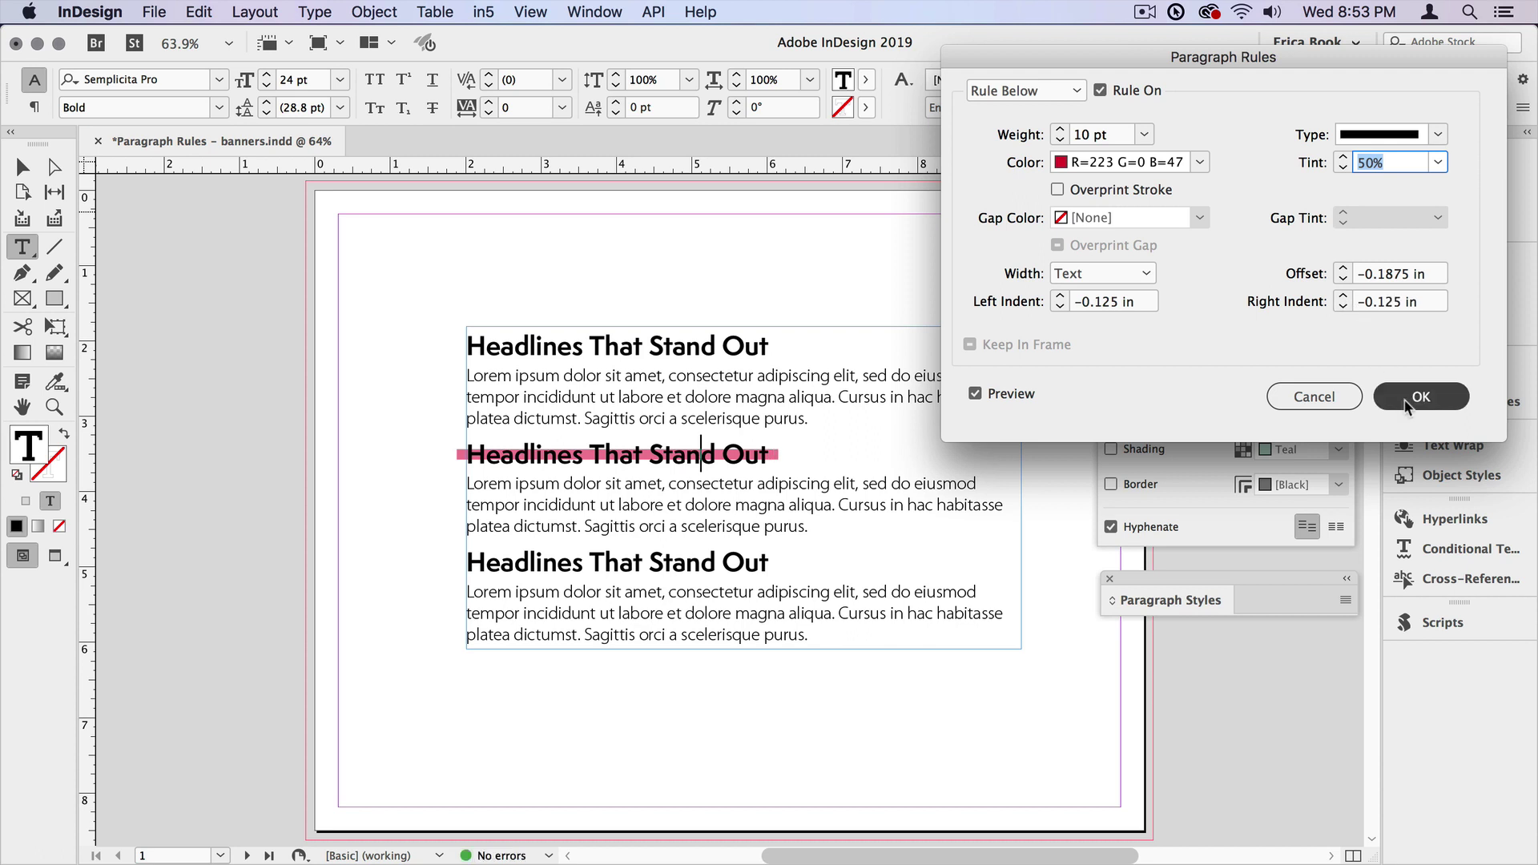
Step: Insert 'Really' before 'Stand' and paste the lorem sentence twice after 'purus.'
left_click(649, 453)
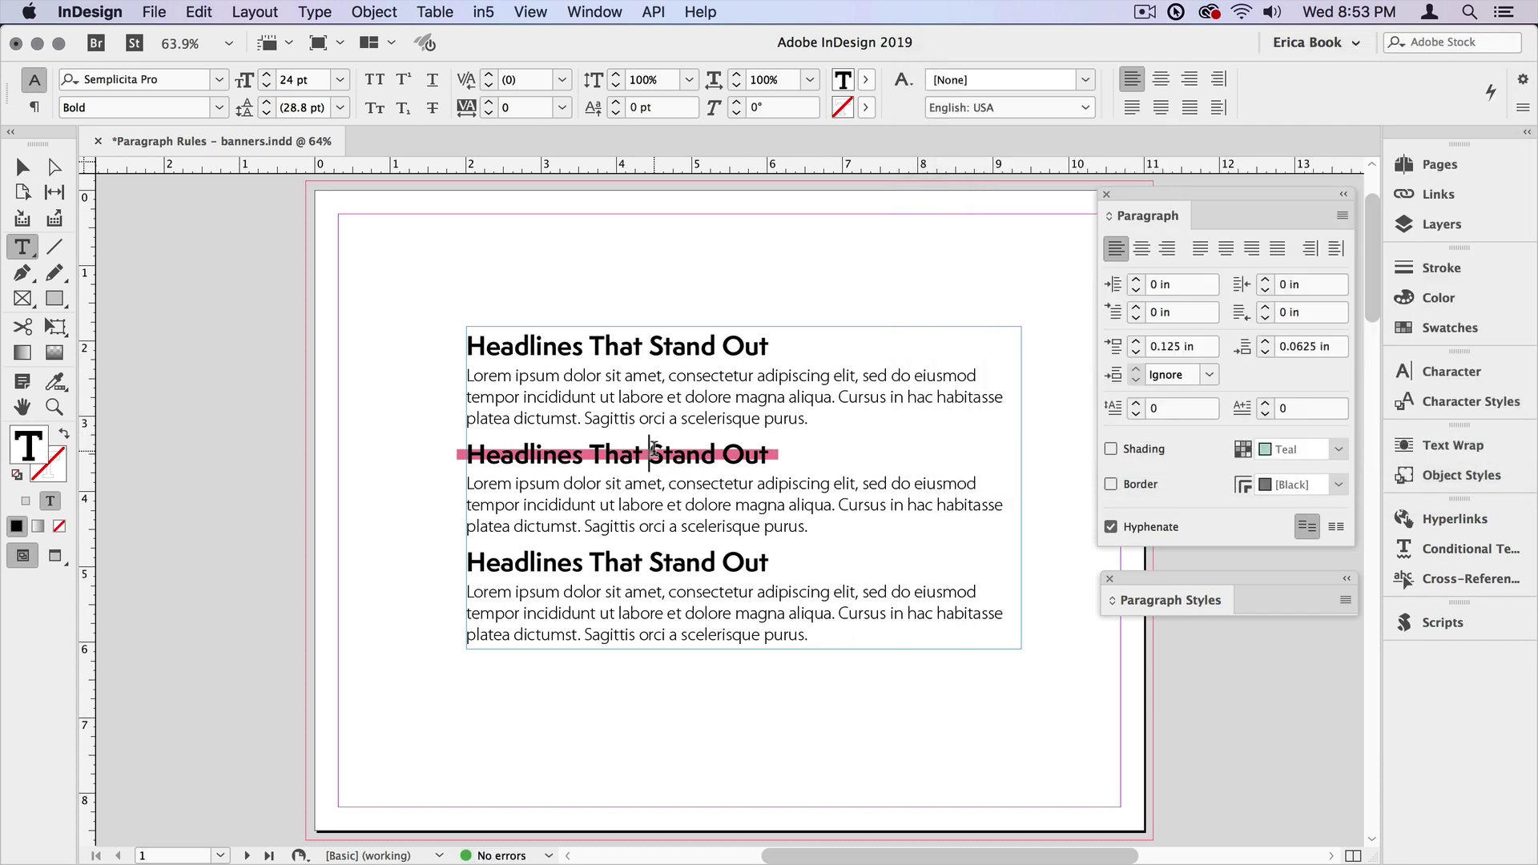
type("Really")
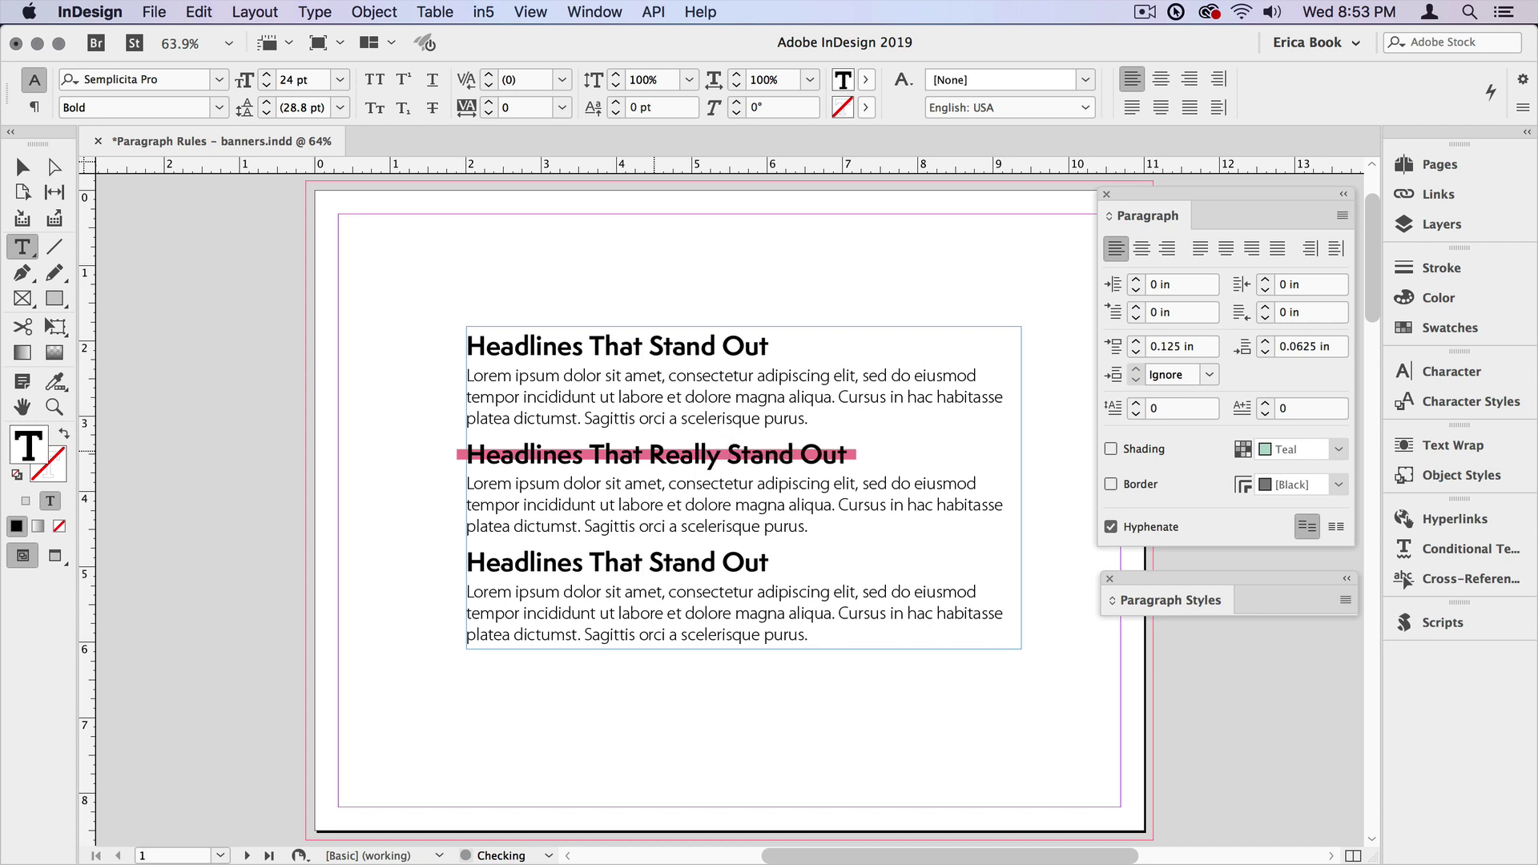
left_click(811, 419)
type("ipsum dolor sit amet, consectetur adipiscing elit, sed do eiusmod tempor incididunt ut labore et dolore")
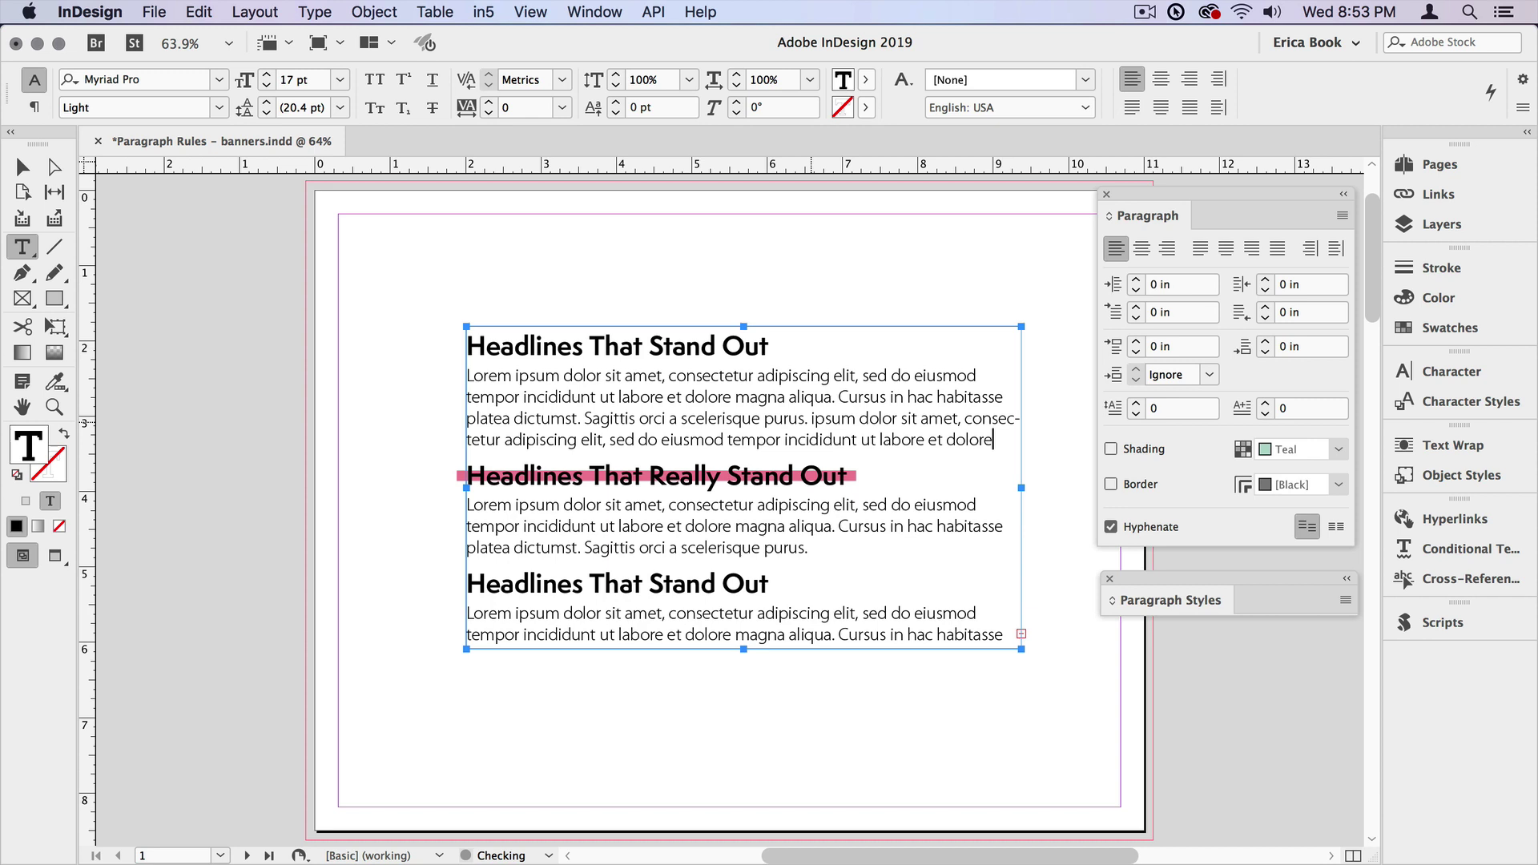
type("ipsum dolor sit amet, consectetur adipiscing elit, sed do eiusmod tempor incididunt ut labore et dolore")
type("ipsum dolor sit amet, consectetur adipiscing elit, sed do eiusmod tempor incididunt ut labore et dolore")
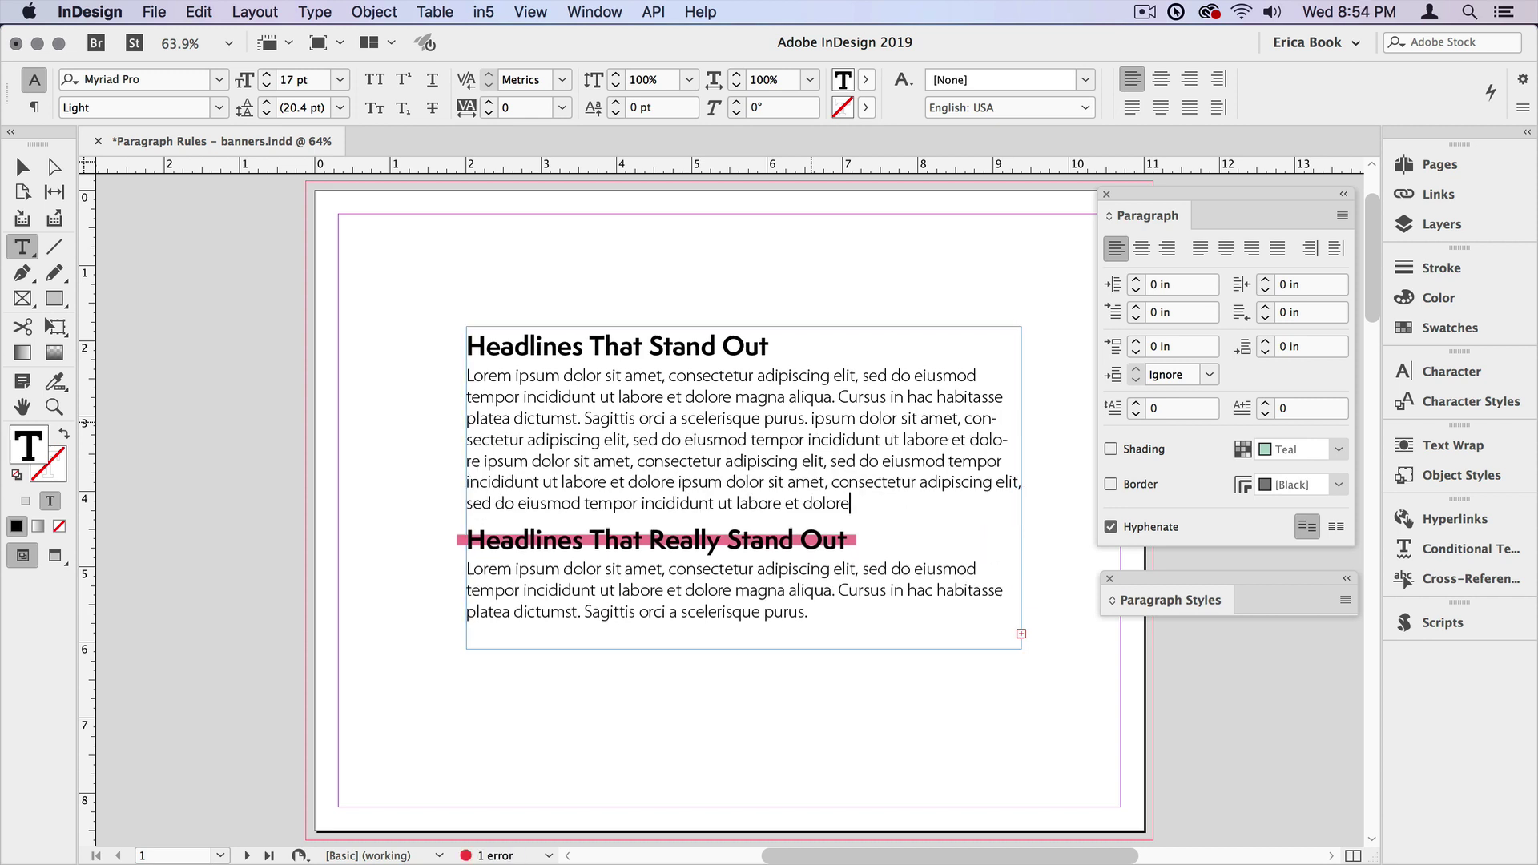
Step: Go to page 2 and zoom in on the two banner headlines
left_click(247, 855)
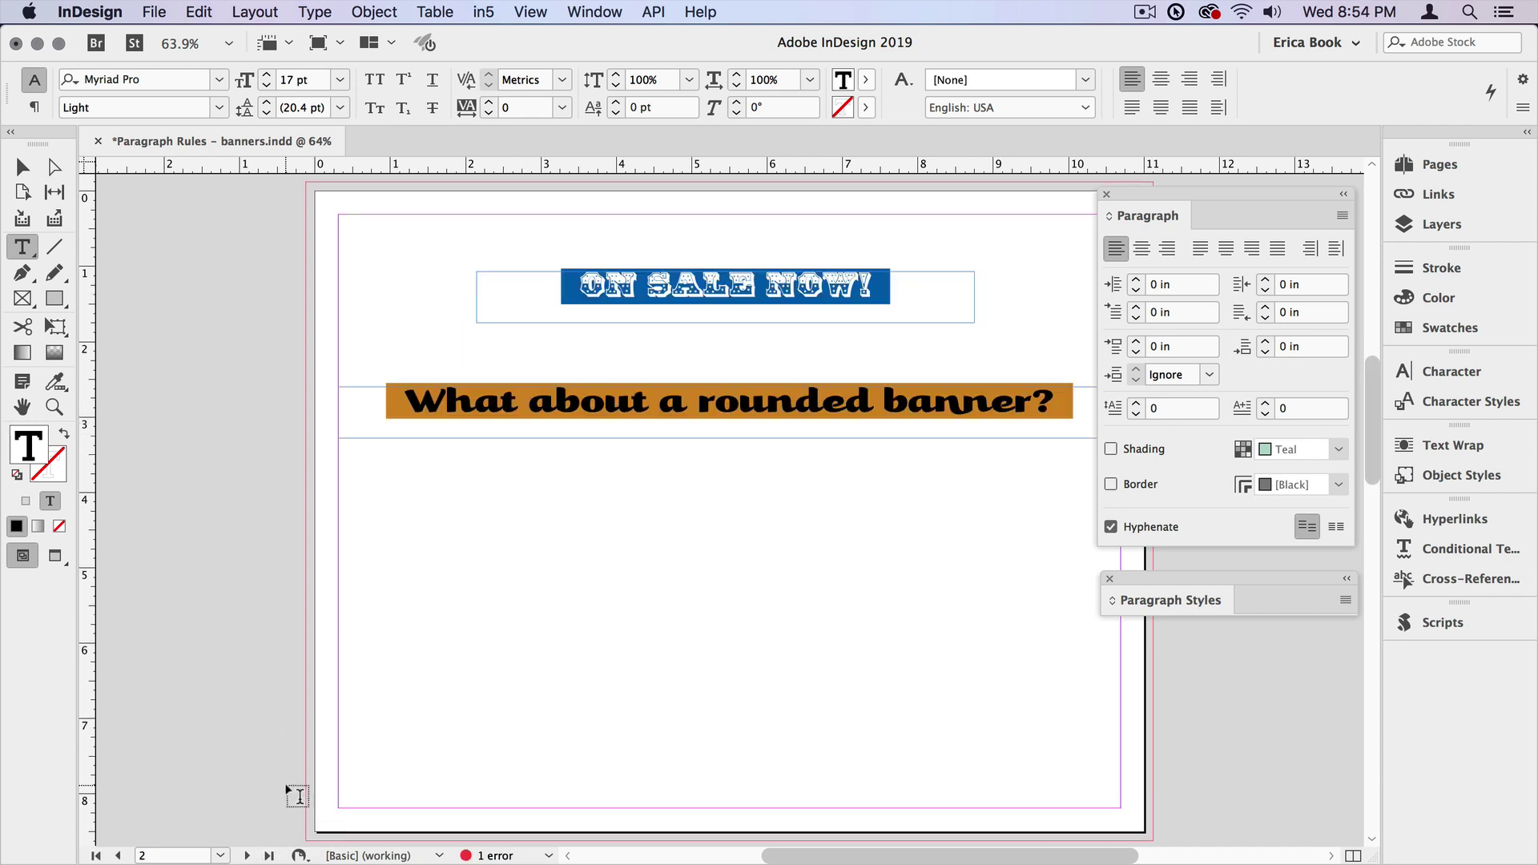
left_click_drag(1240, 187, 1267, 177)
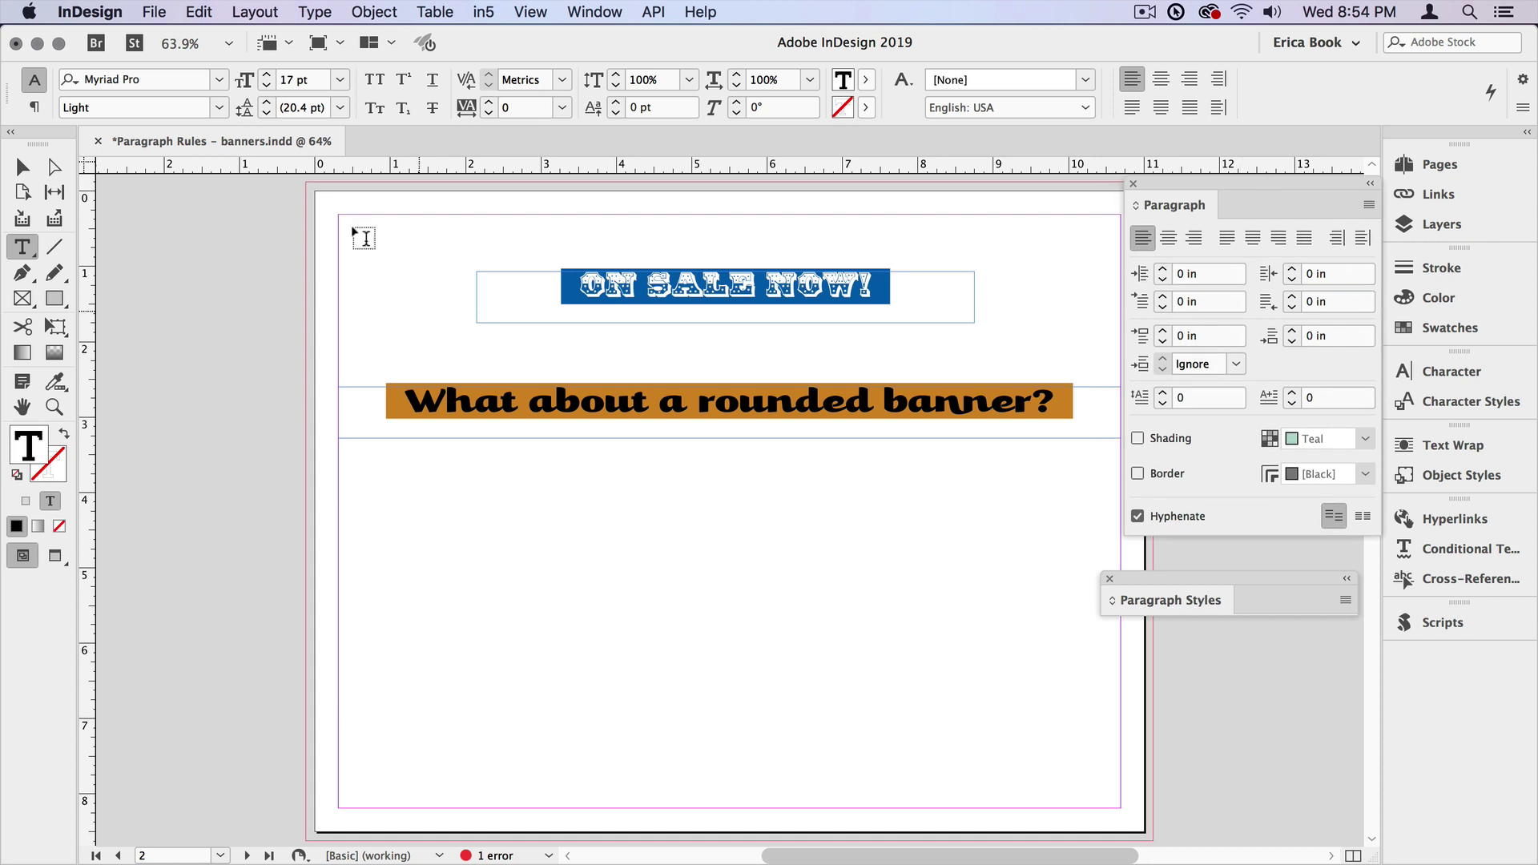
left_click_drag(251, 210, 1175, 475)
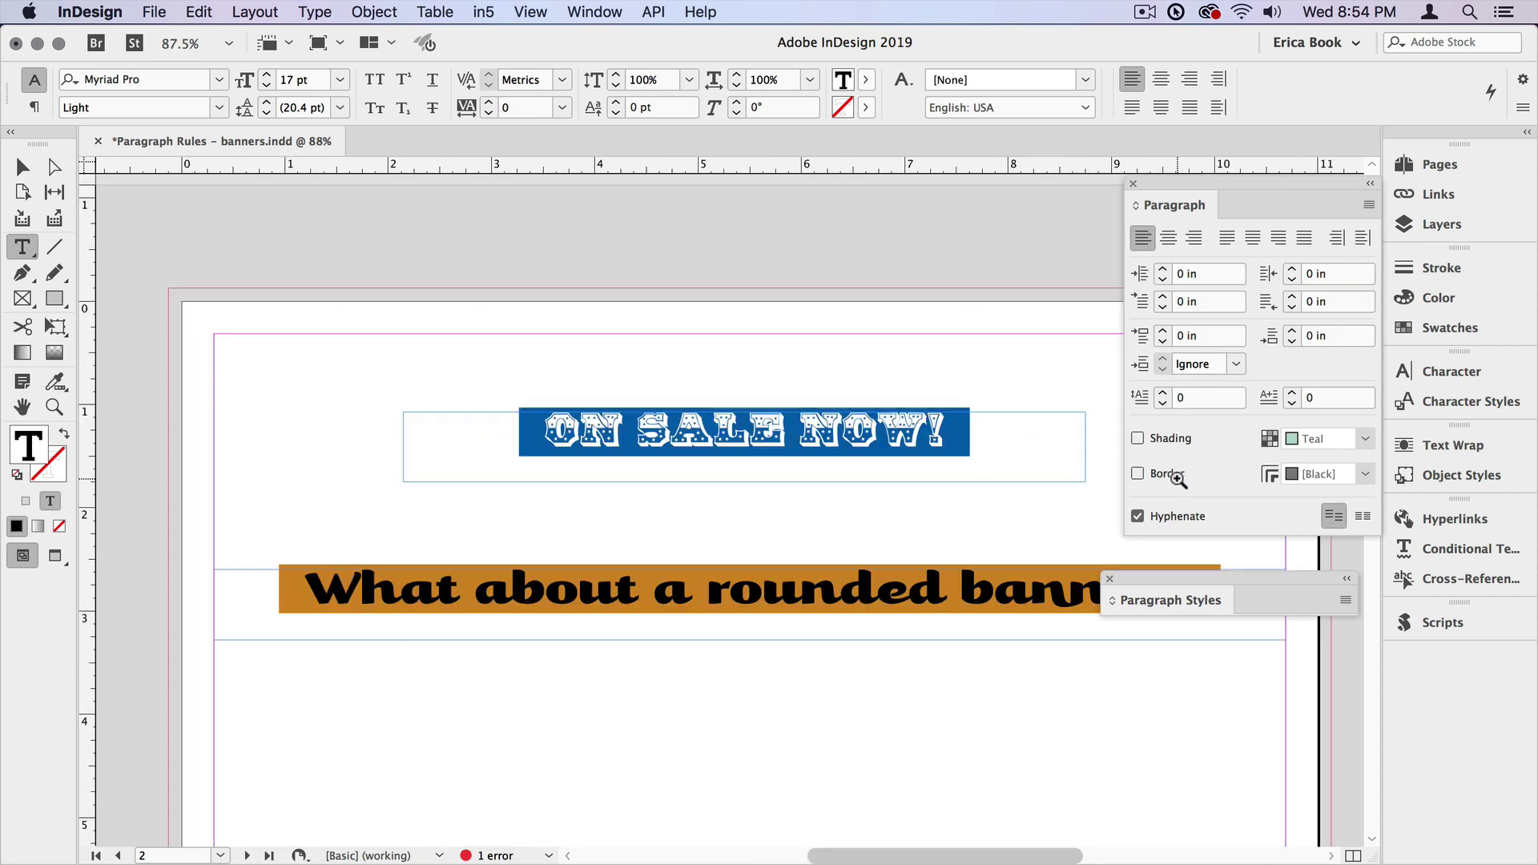
scroll(935, 560, "down", 5)
scroll(935, 560, "right", 2)
scroll(935, 560, "up", 1)
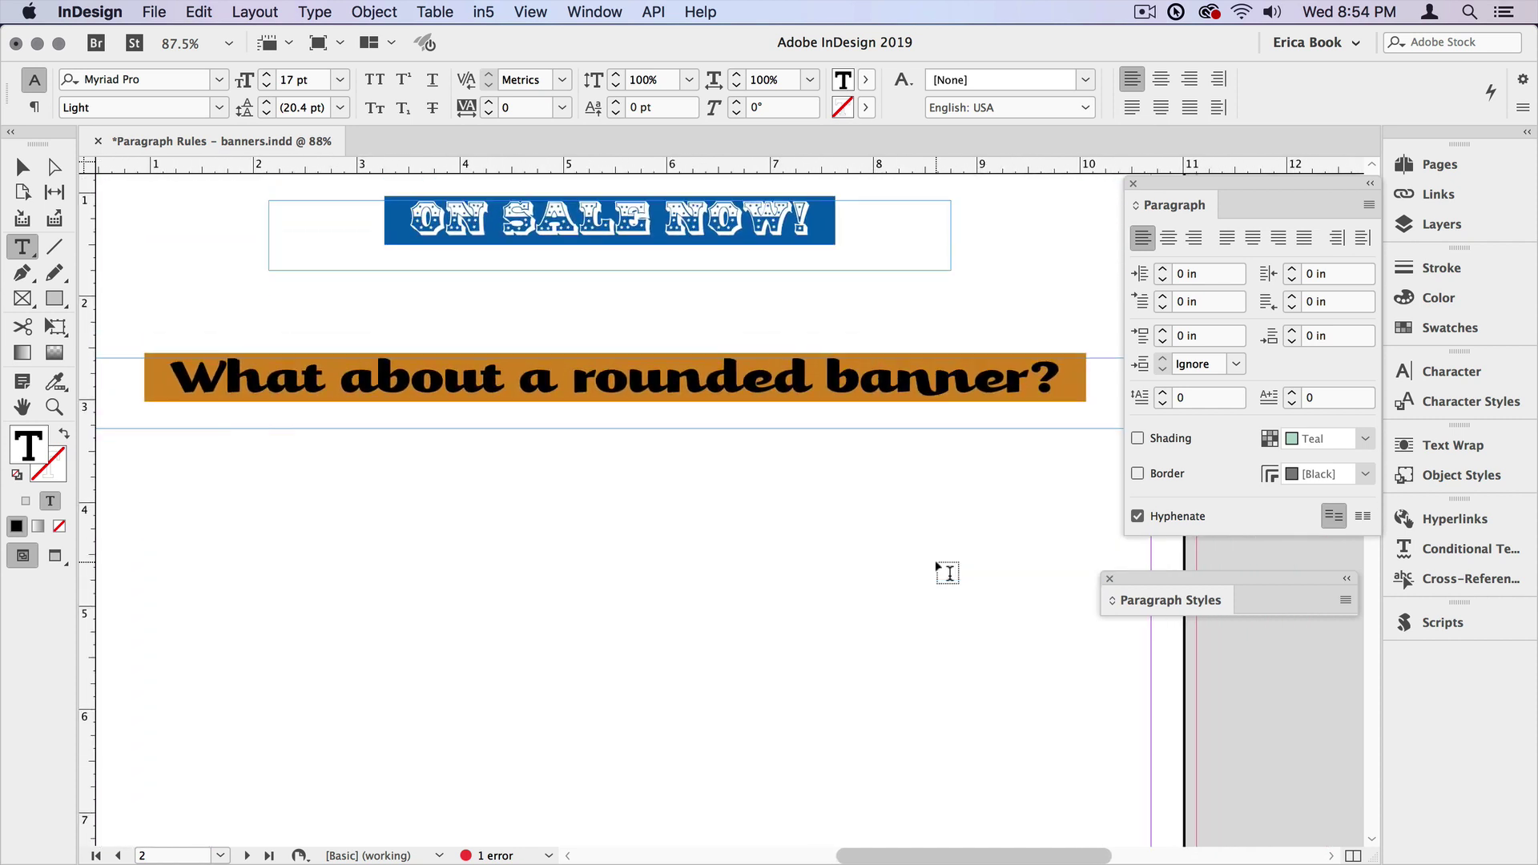
Step: Reapply Bubble Style HWT American to ON SALE NOW! and switch to Preview mode
left_click(712, 224)
left_click(1196, 600)
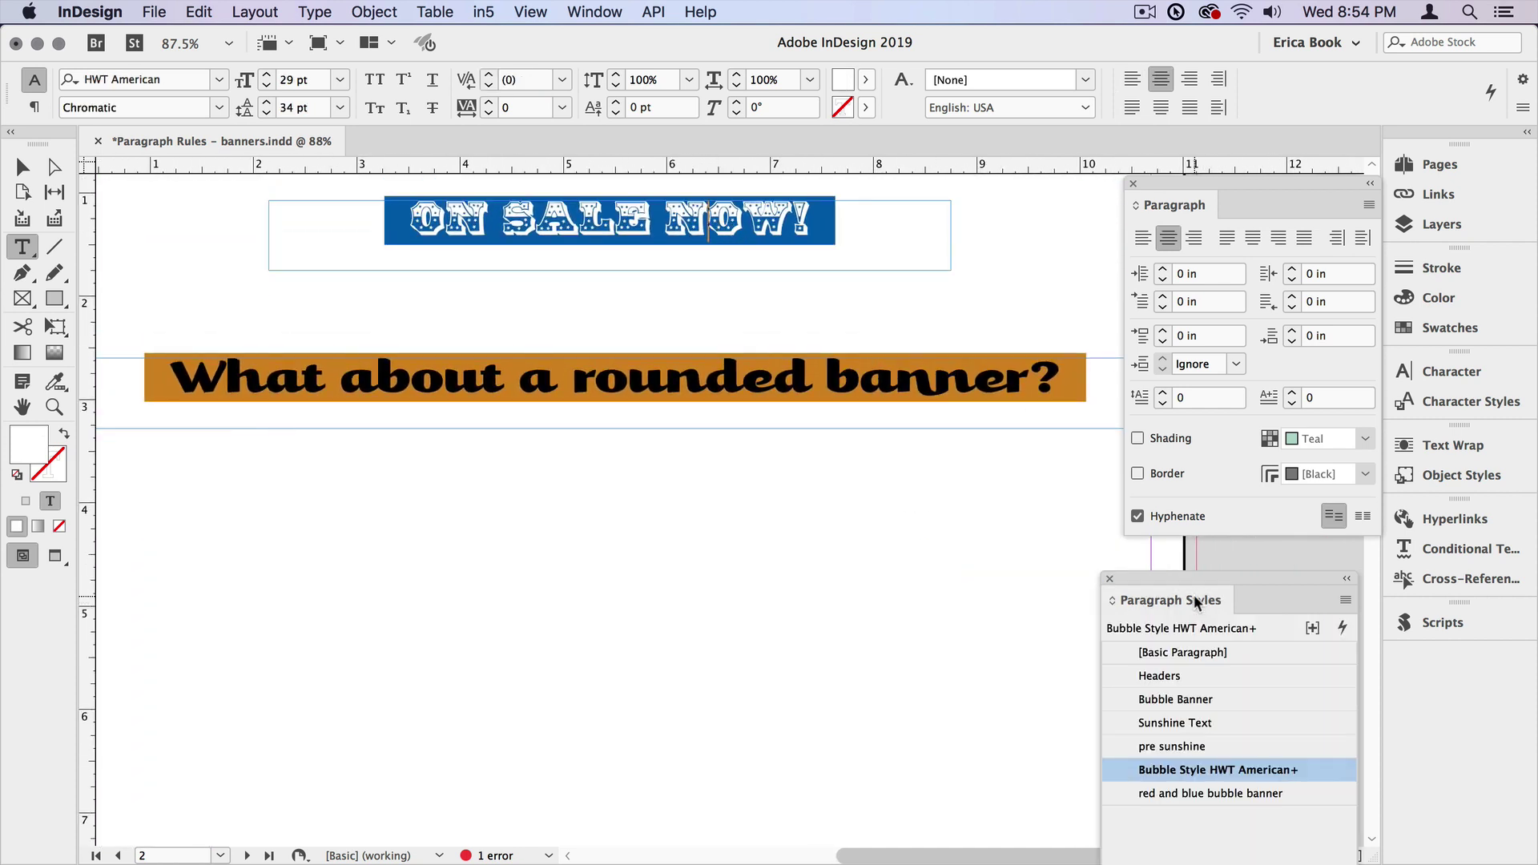
left_click(1322, 770, "alt")
left_click(56, 556)
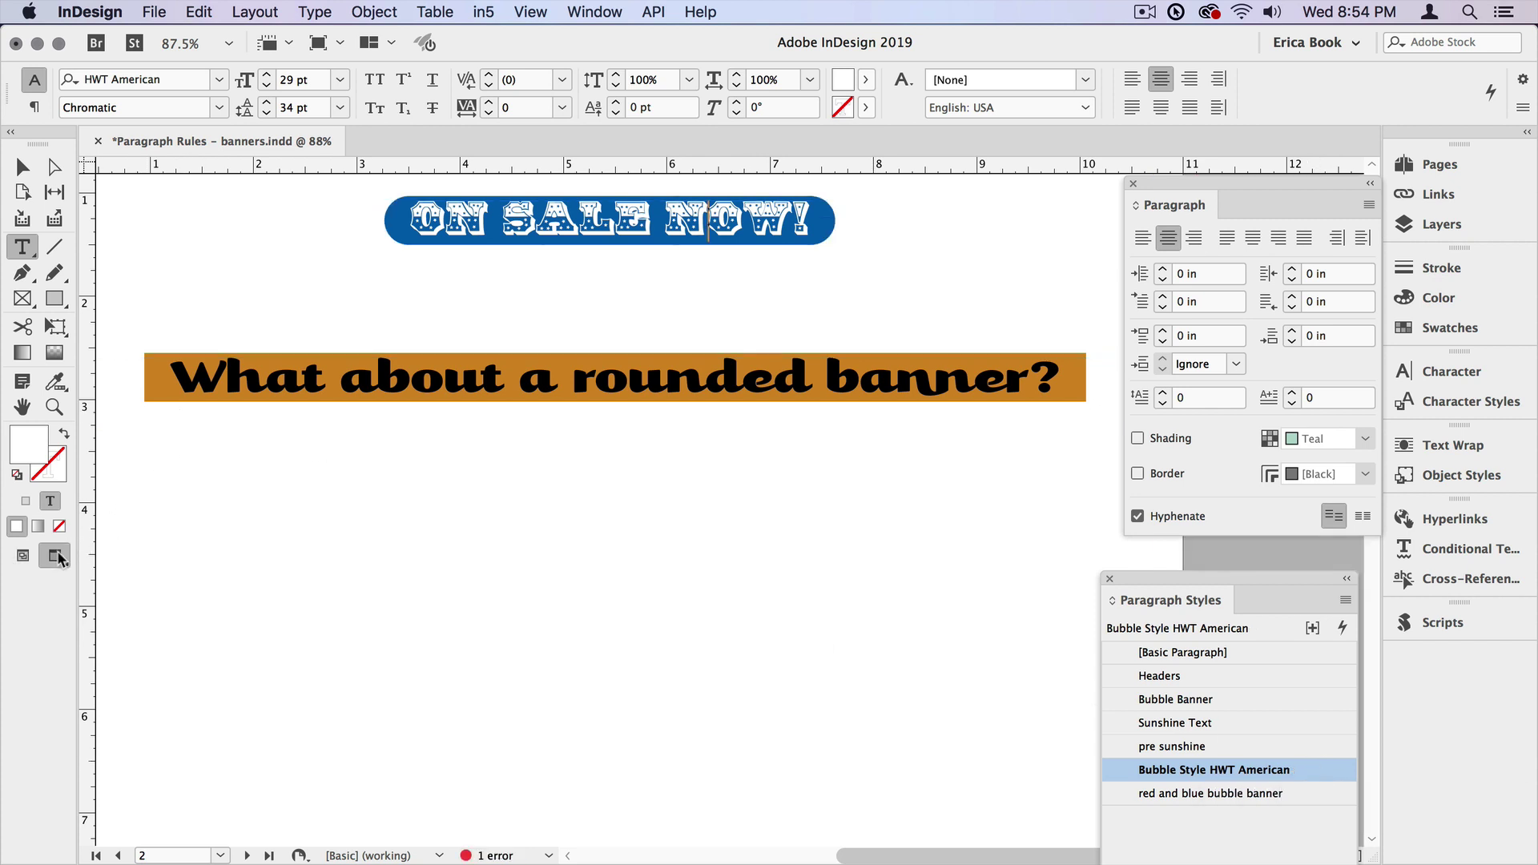
left_click(593, 378)
Step: Open Paragraph Rules for 'What about a rounded banner?' and show its 34 pt orange Rule Above
left_click(1370, 205)
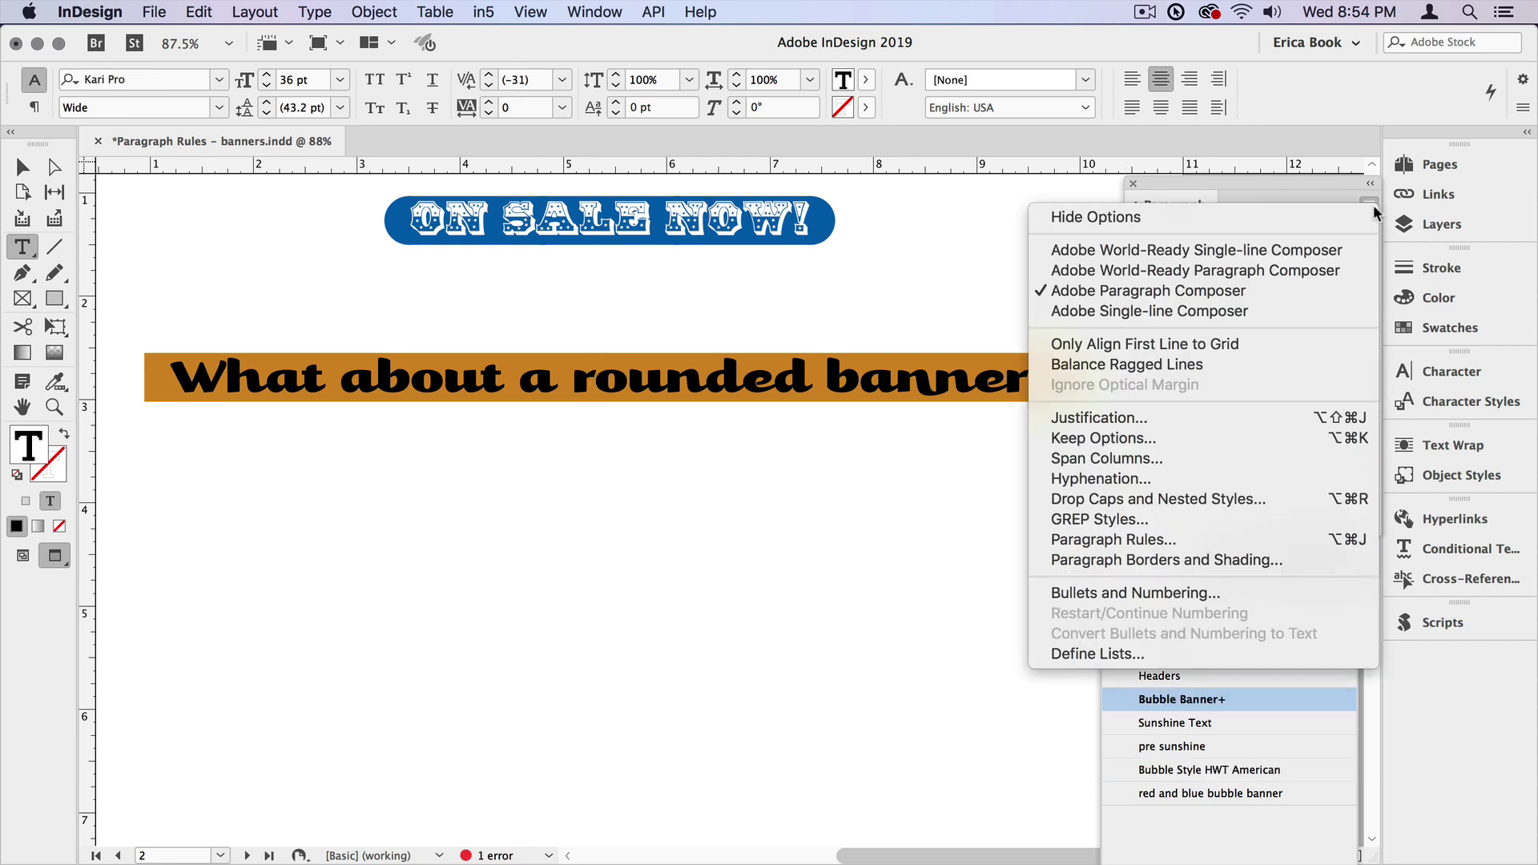
left_click(1251, 538)
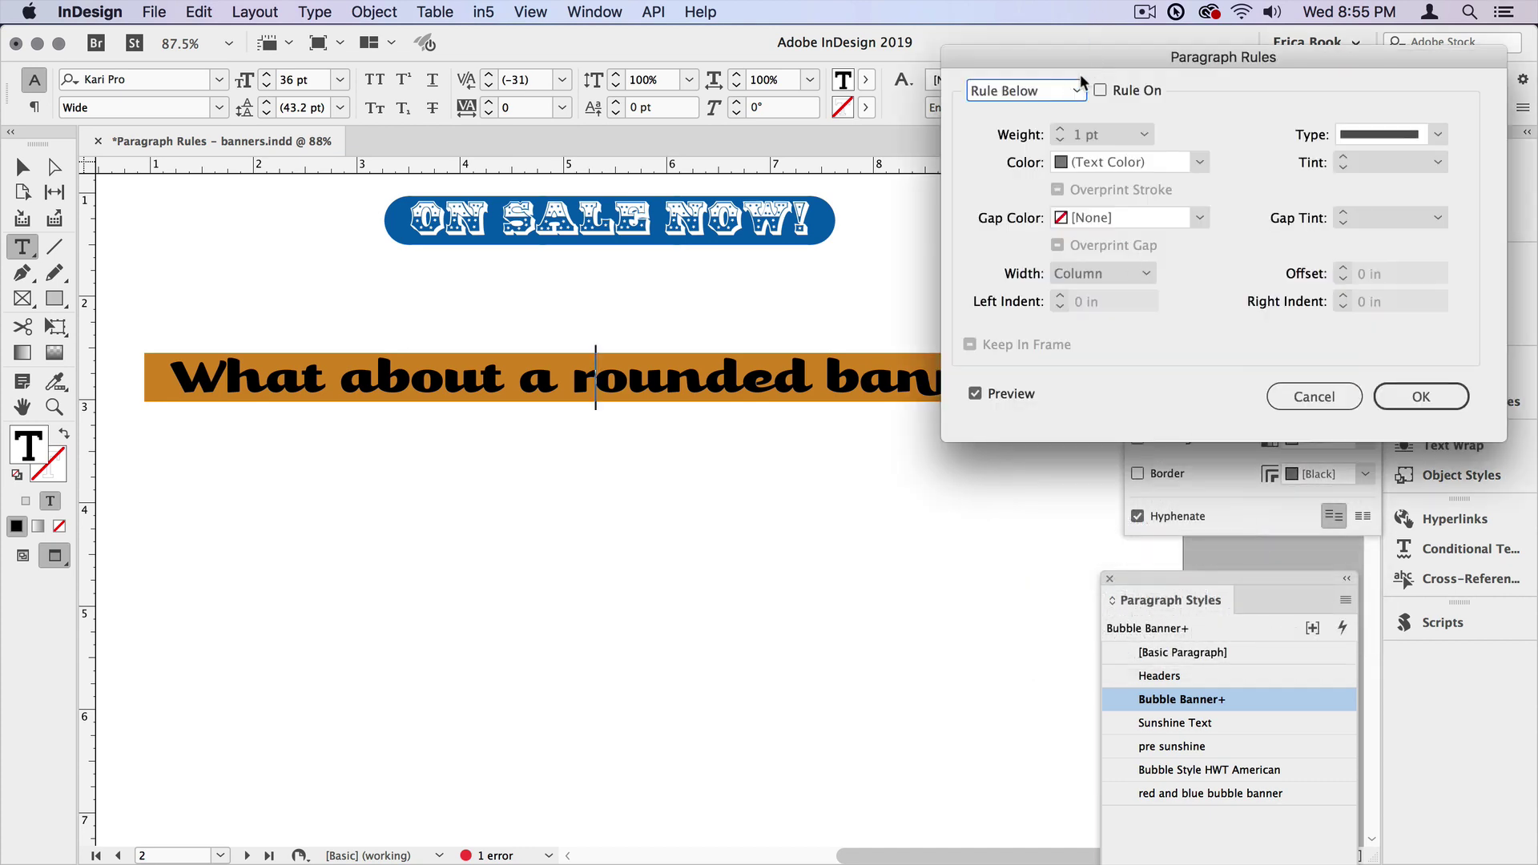
left_click(1056, 93)
left_click(1050, 115)
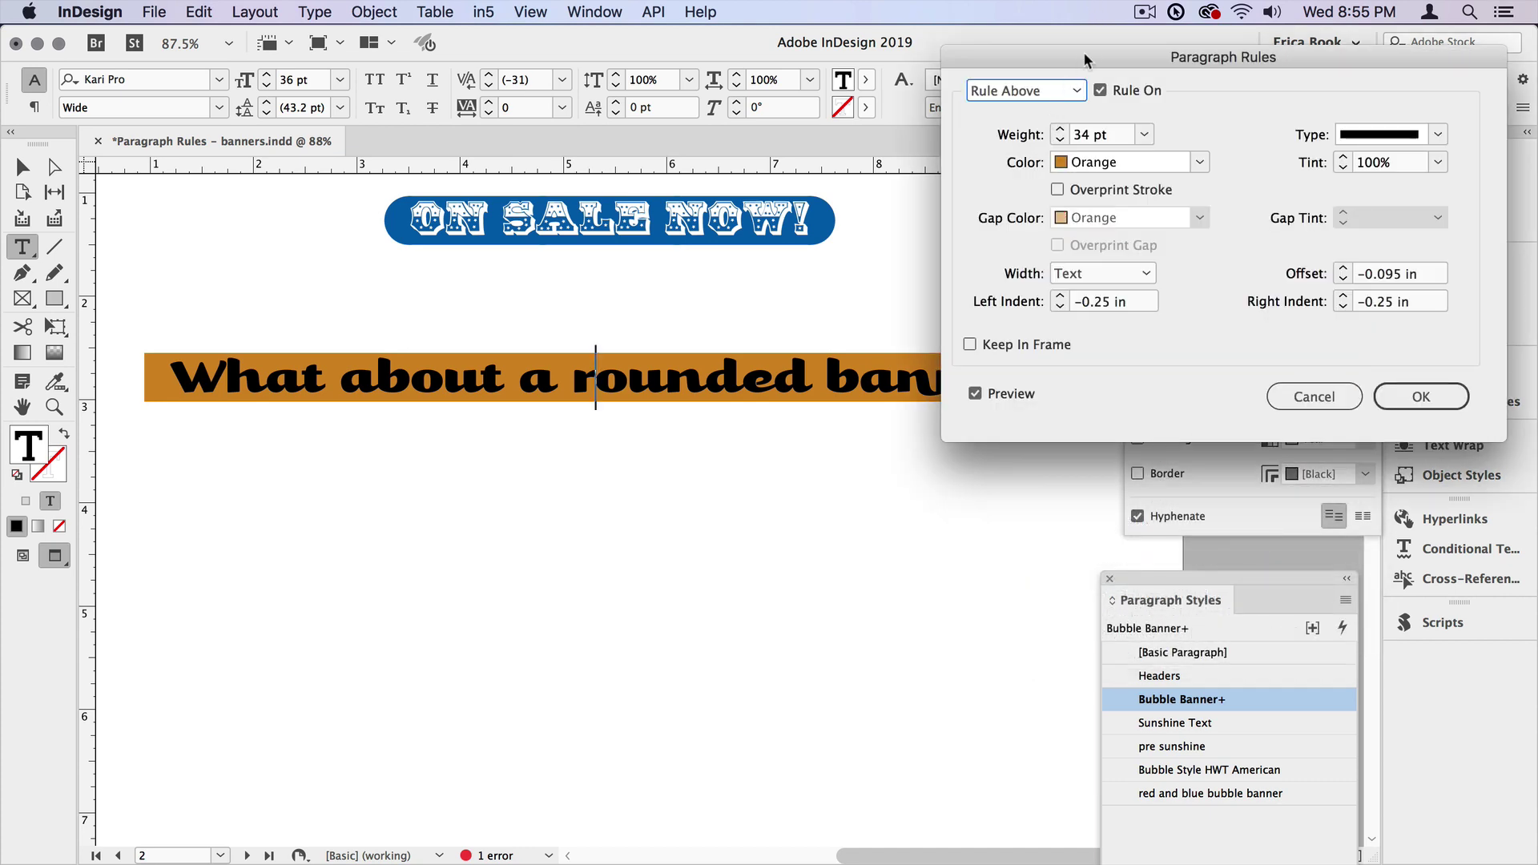
left_click_drag(1086, 56, 740, 429)
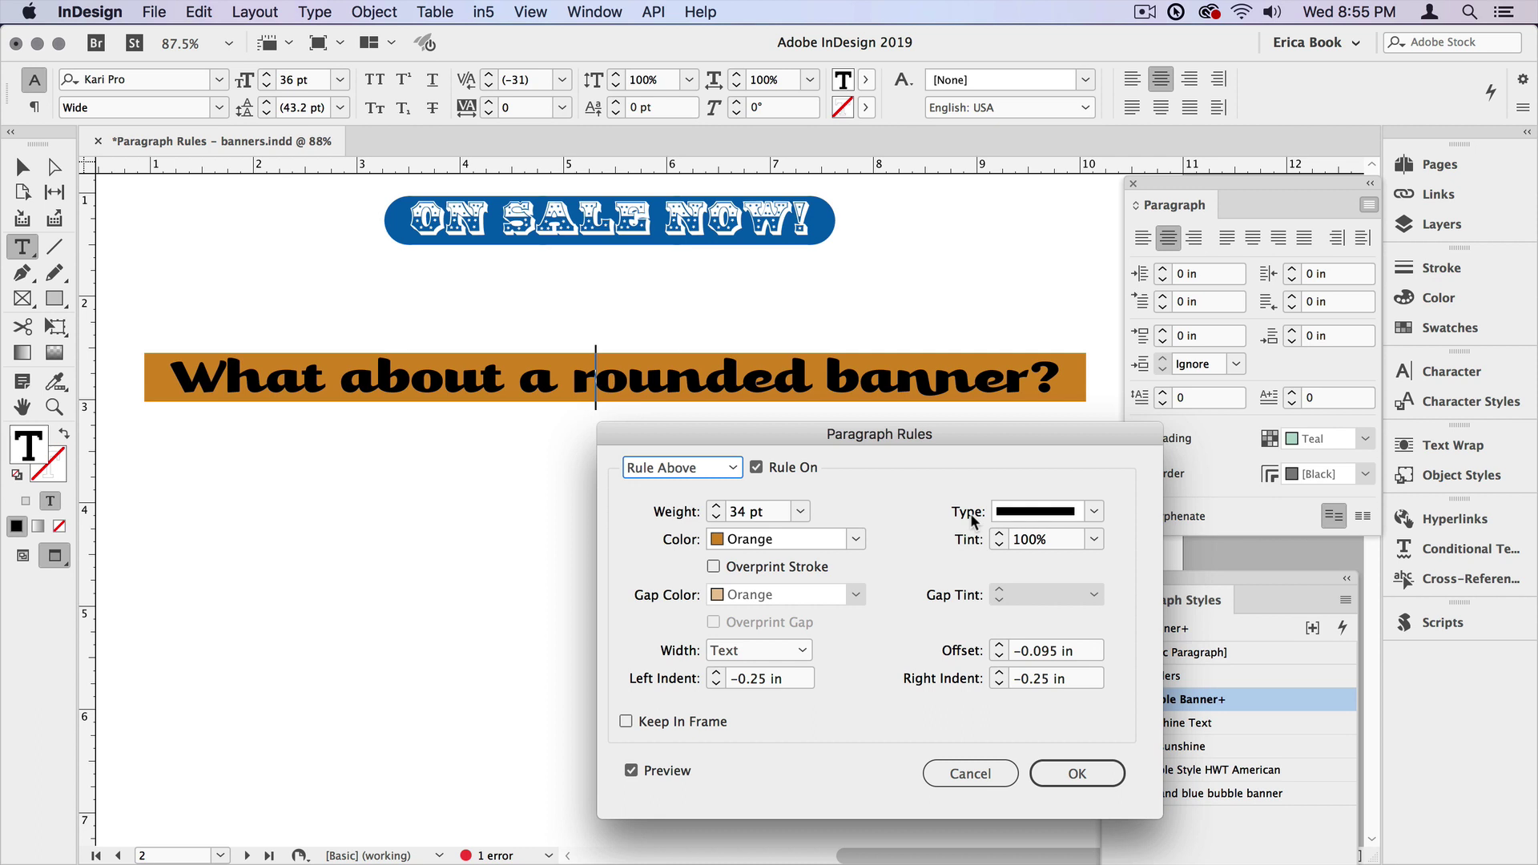
Step: Change the orange Rule Above to Dotted type with an Orange gap colour
left_click(1094, 513)
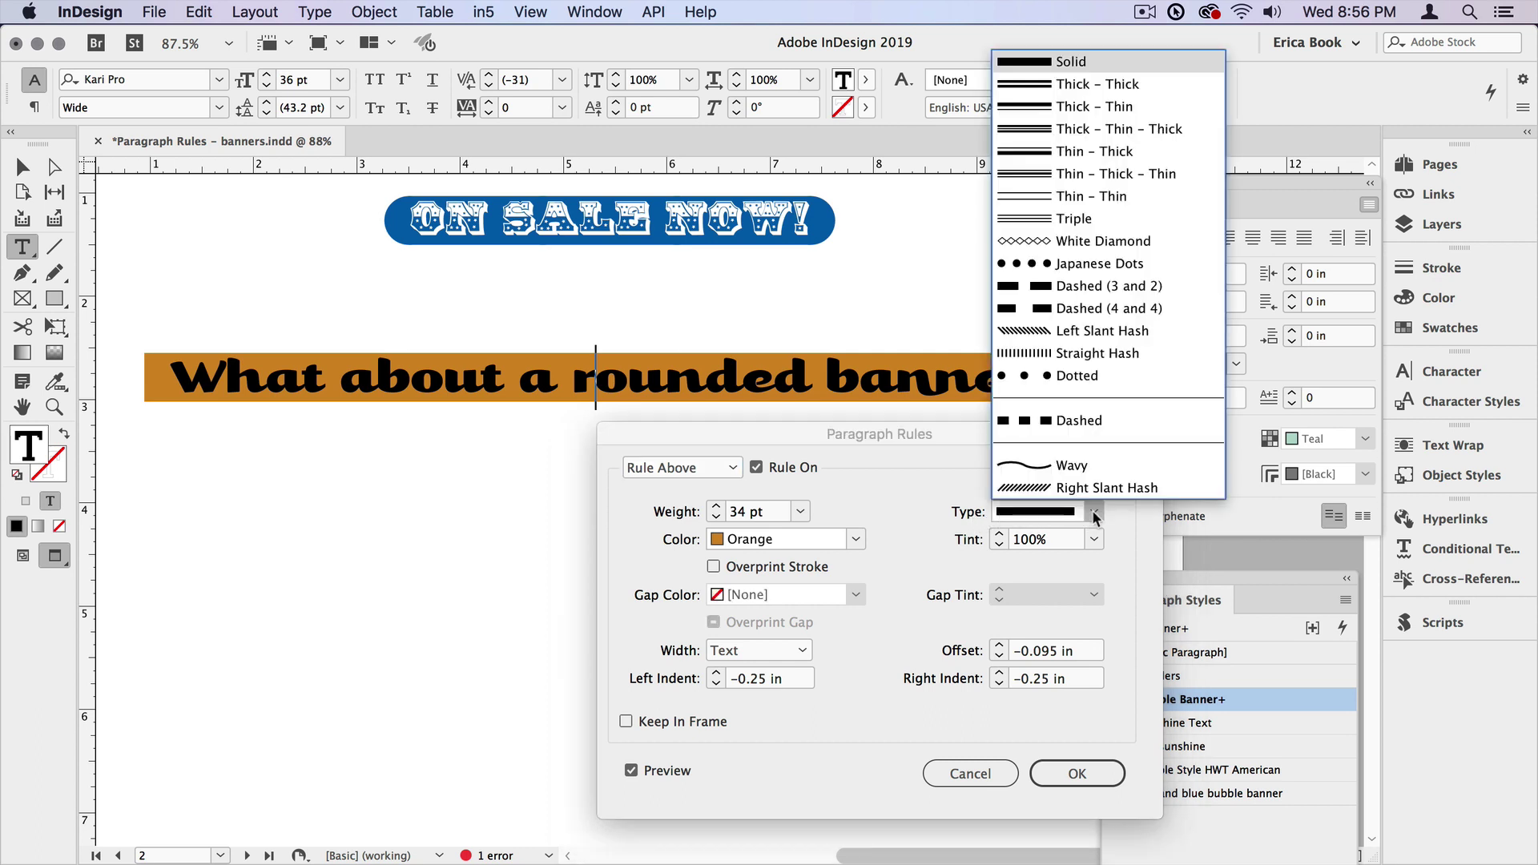
left_click(1117, 377)
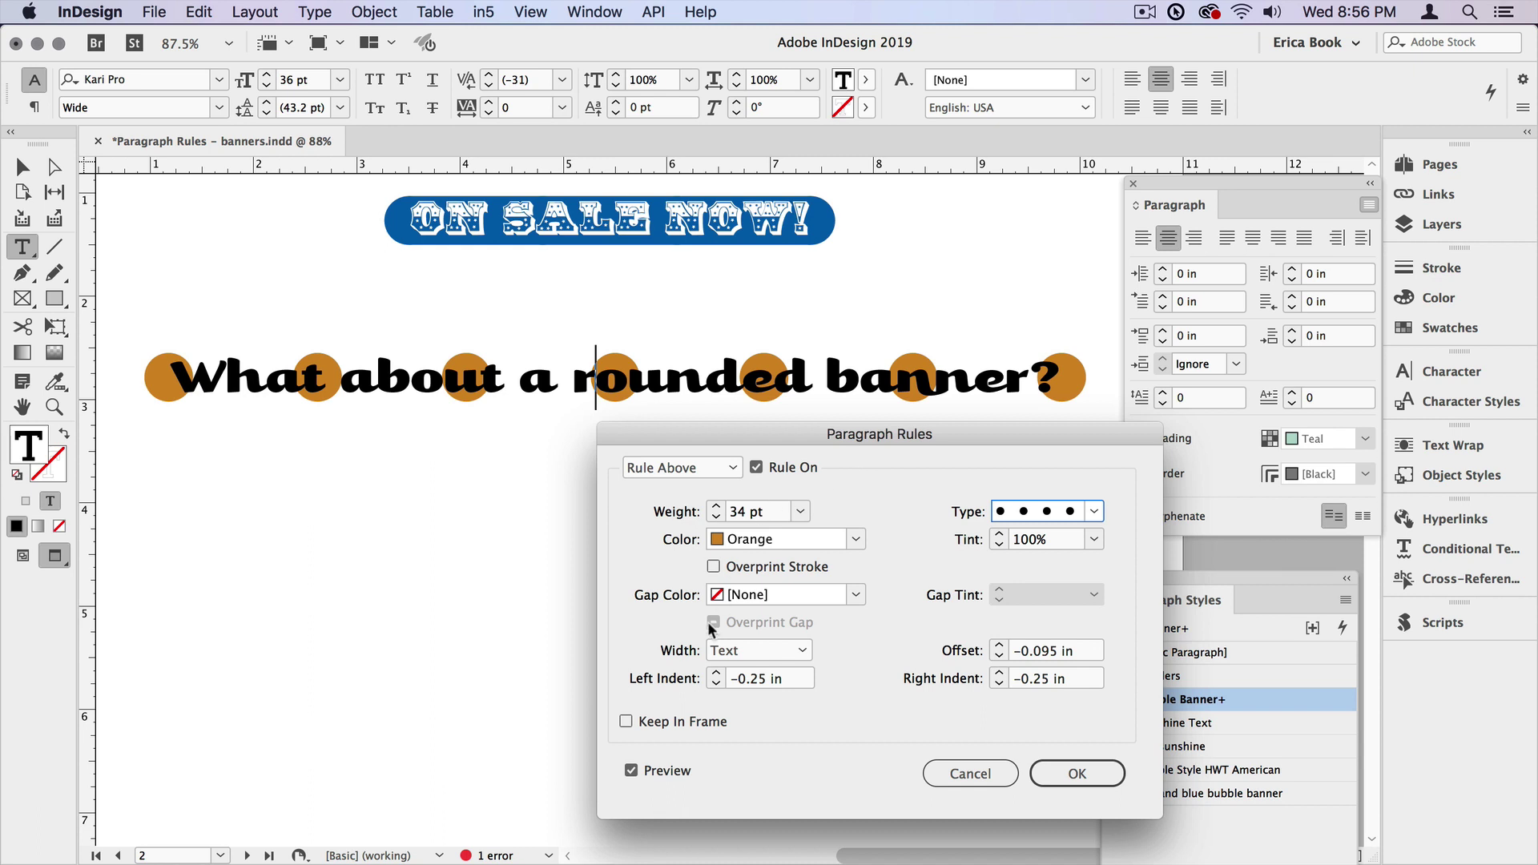
left_click(854, 597)
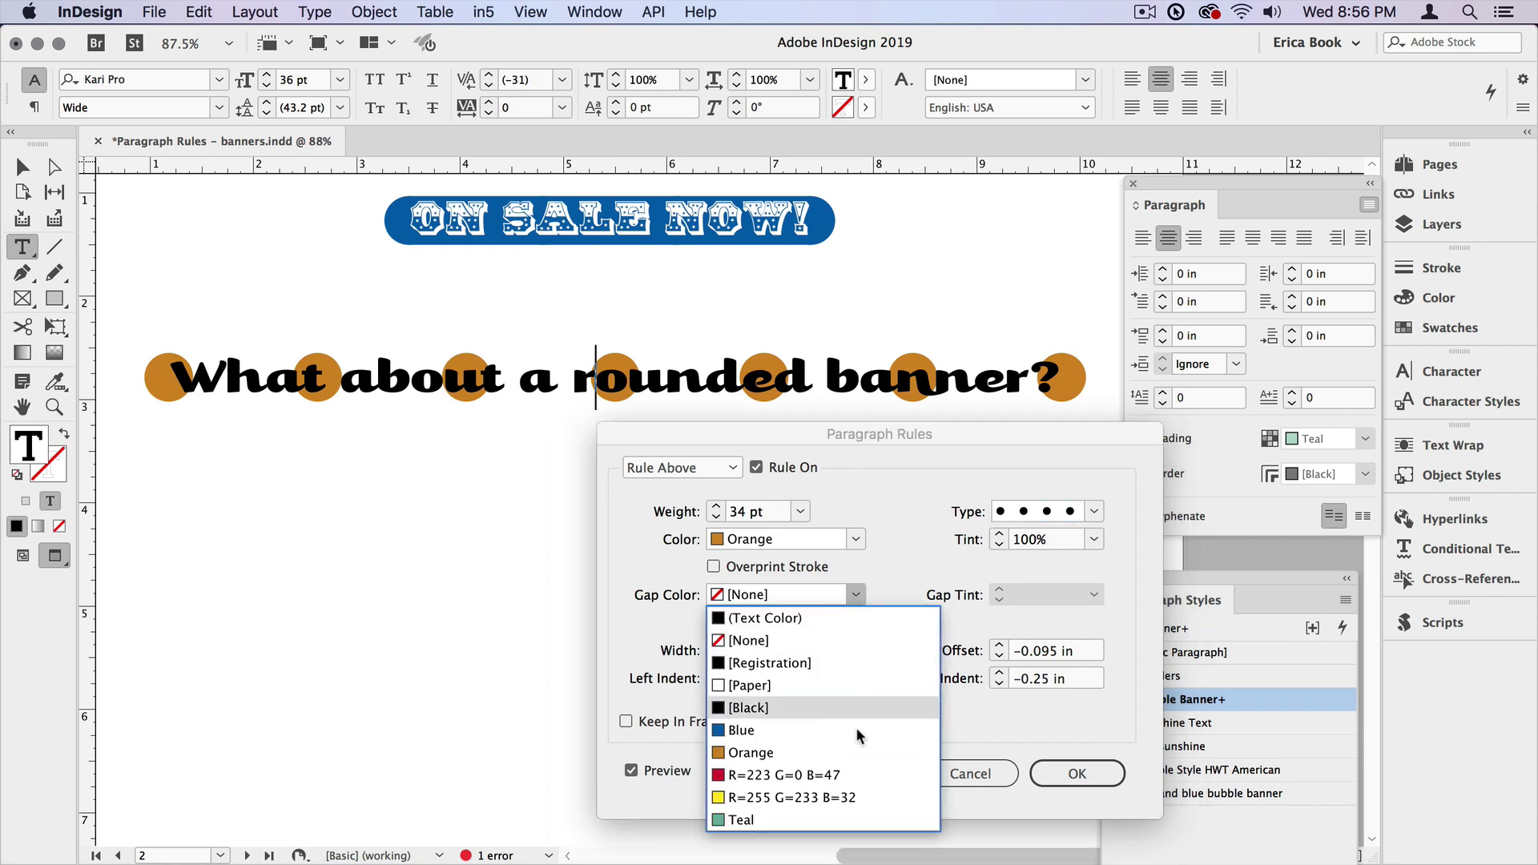
left_click(857, 752)
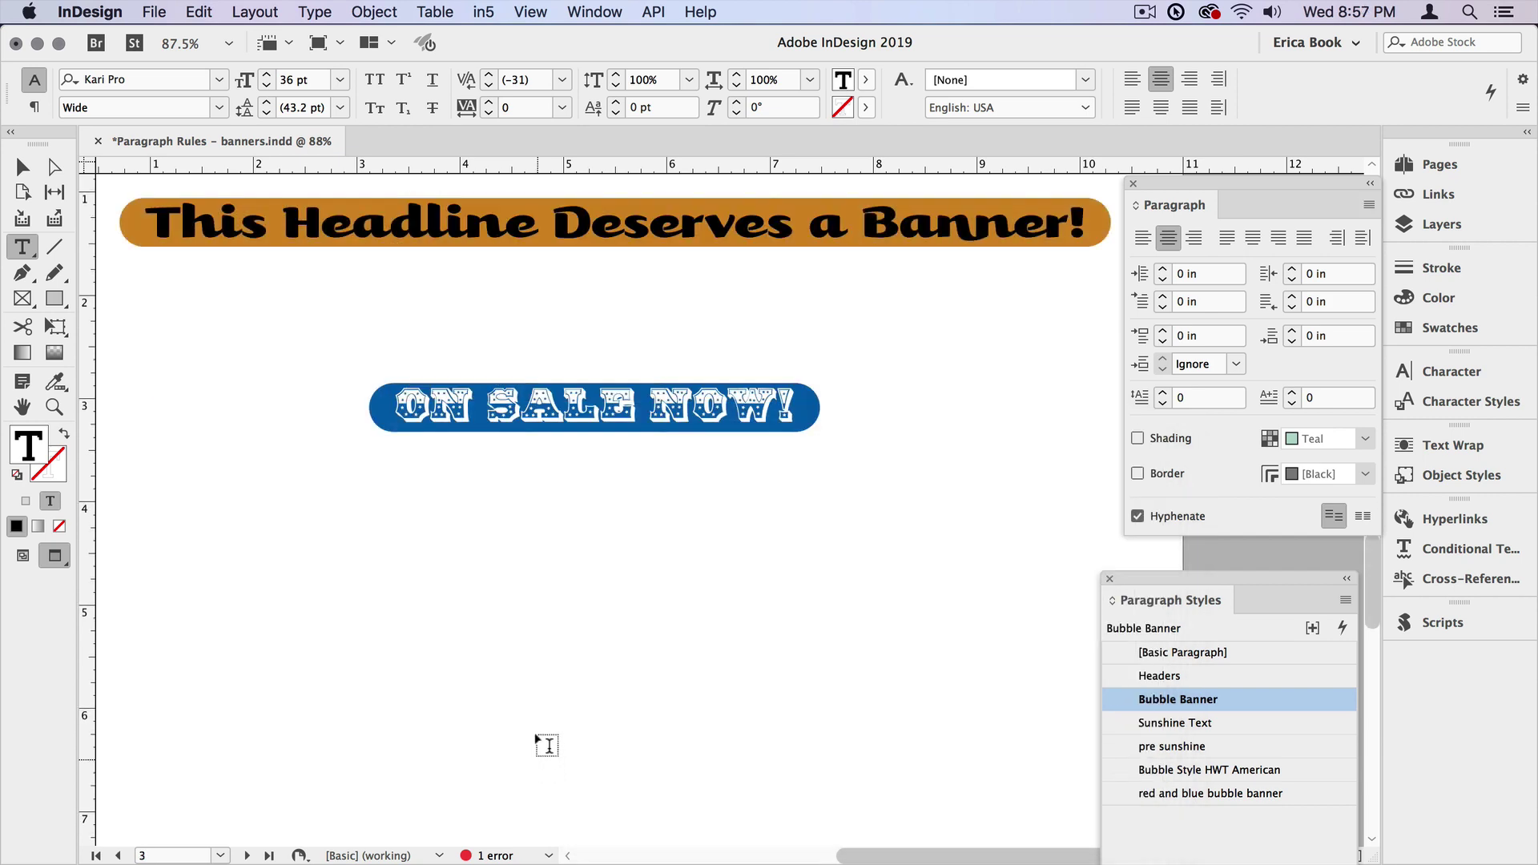
Step: Set the ON SALE NOW! rule's Gap Color to R=223 G=0 B=47 and apply it
left_click(597, 395)
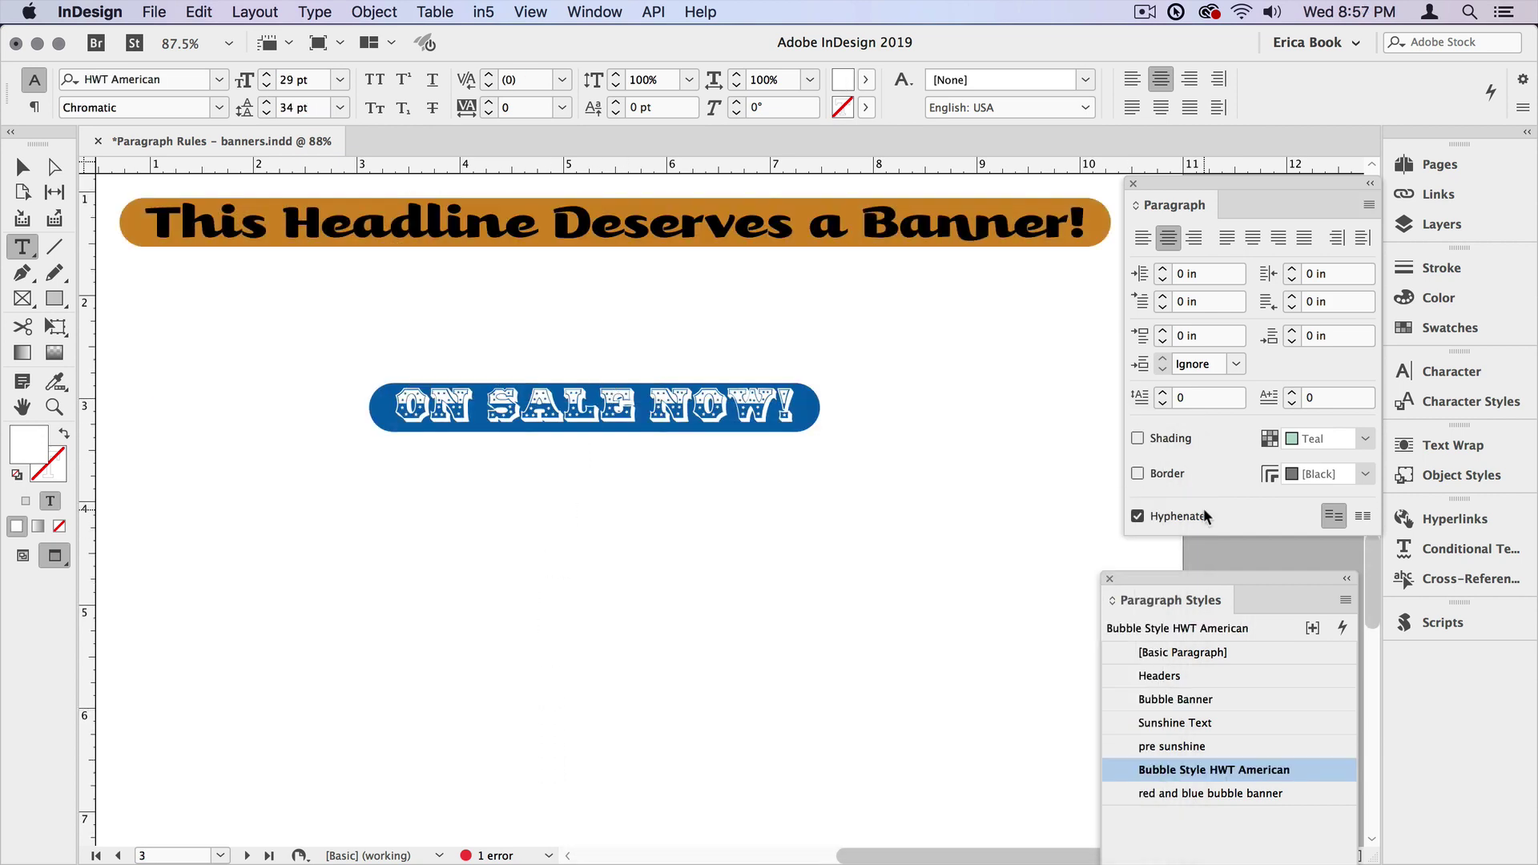
left_click(1369, 207)
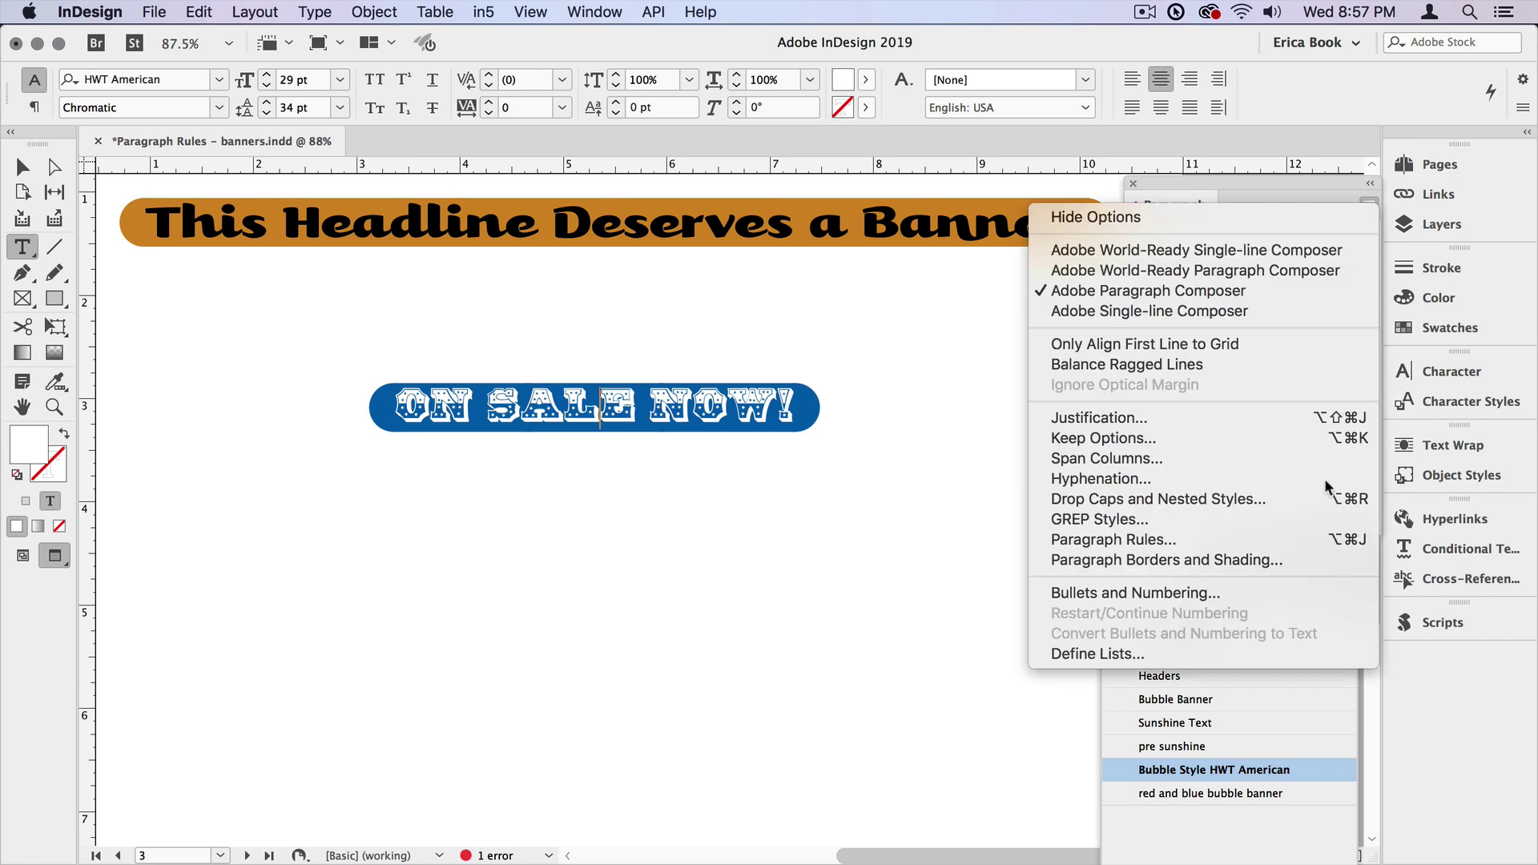
left_click(1326, 541)
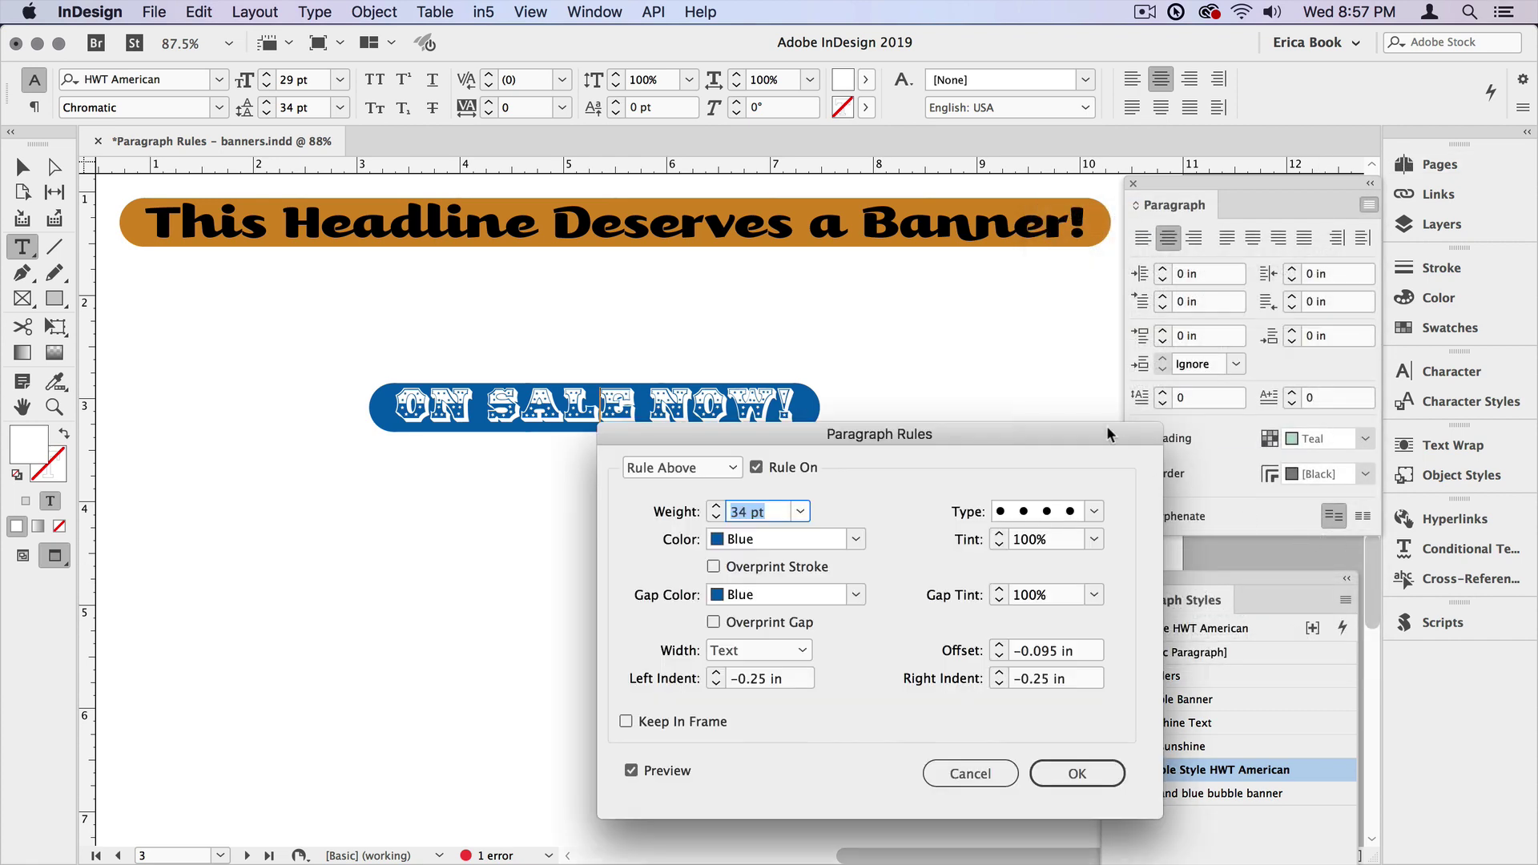
left_click_drag(1106, 425, 1108, 469)
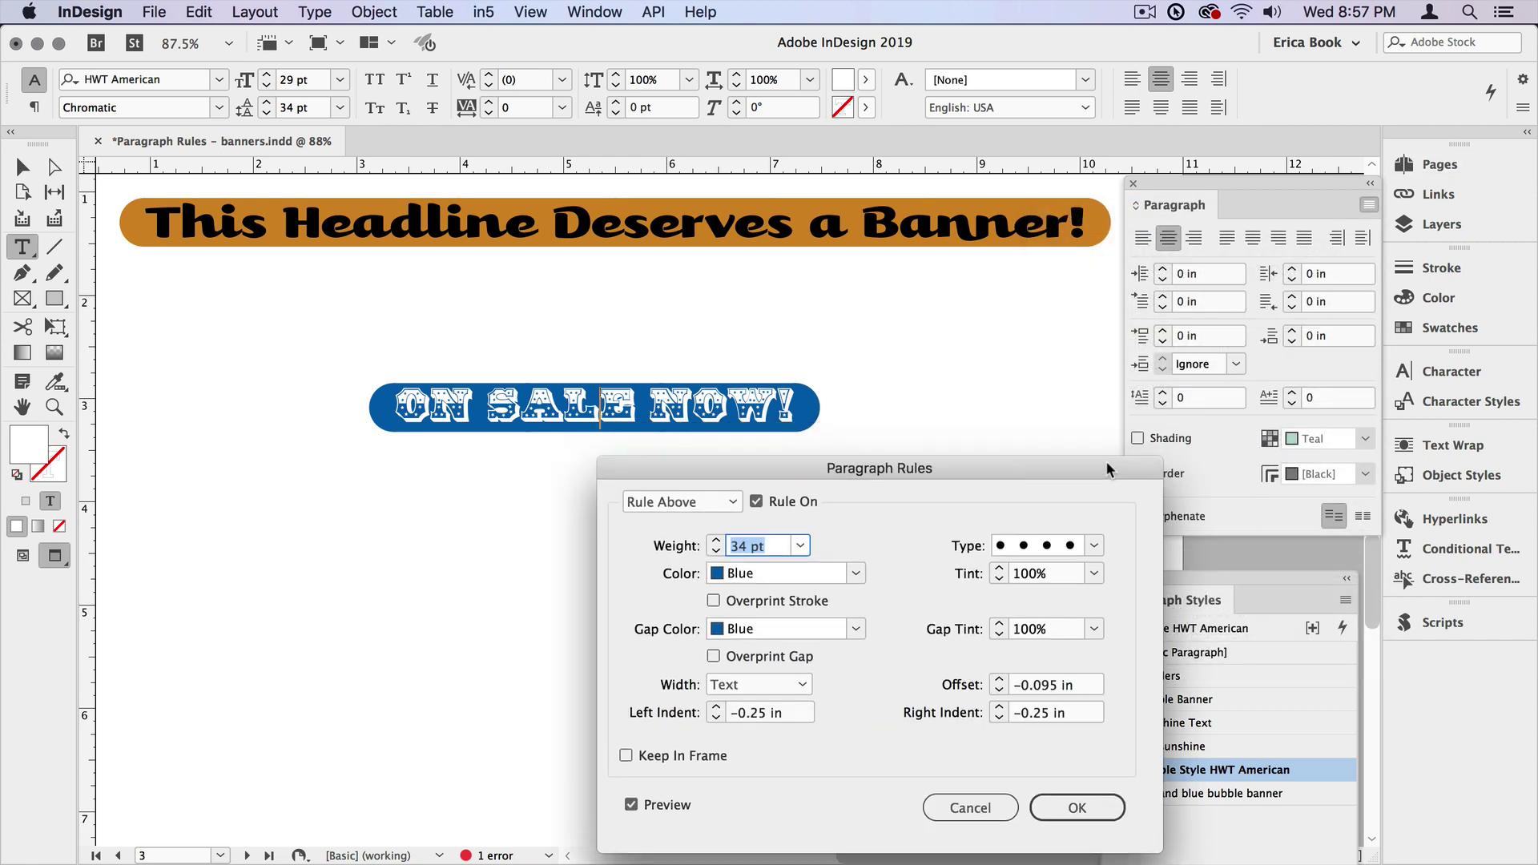
left_click(855, 630)
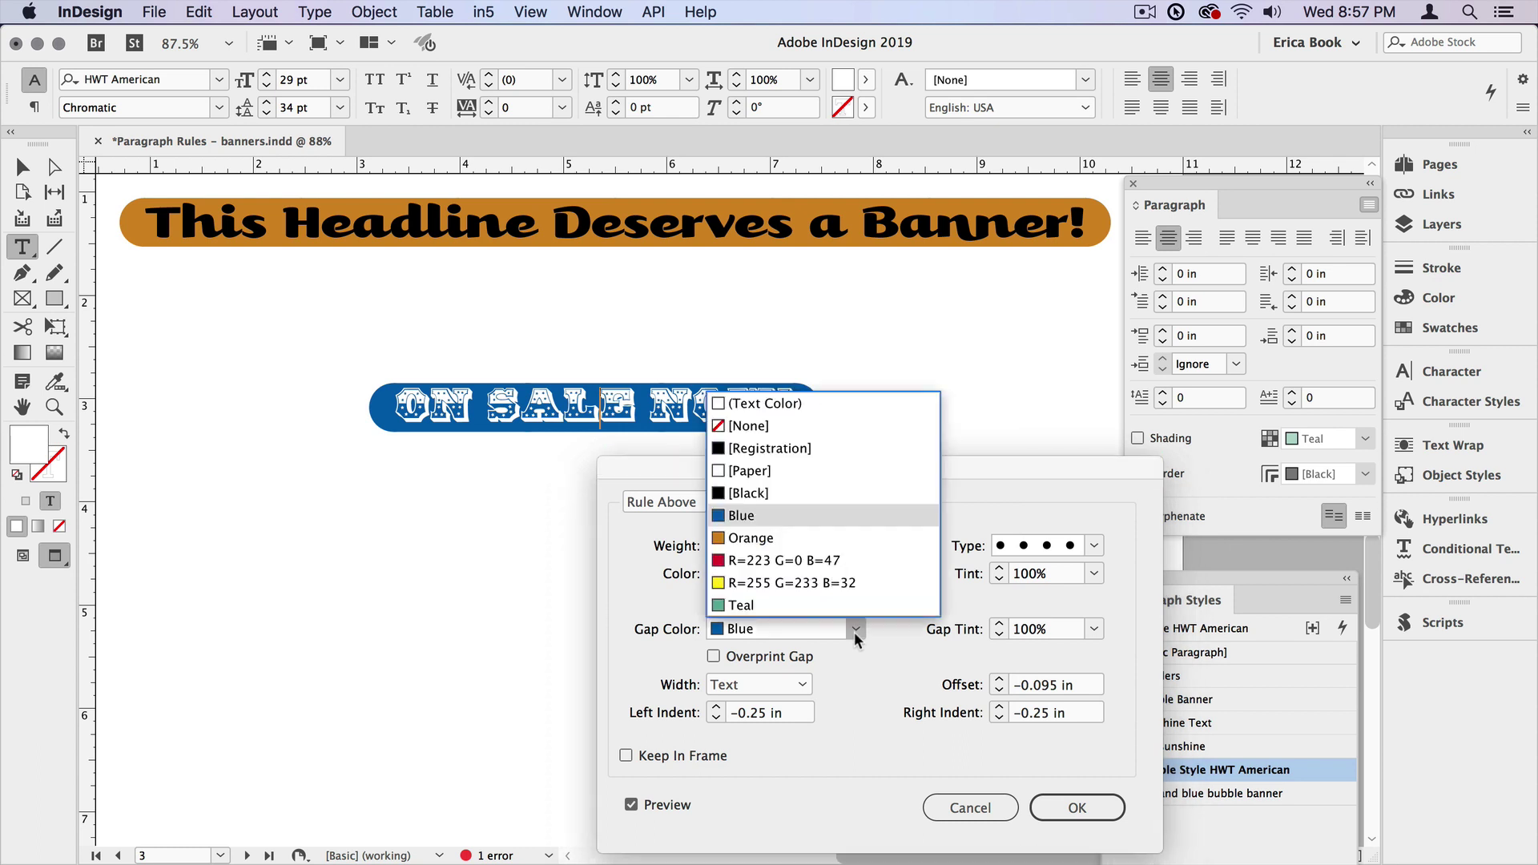
left_click(852, 560)
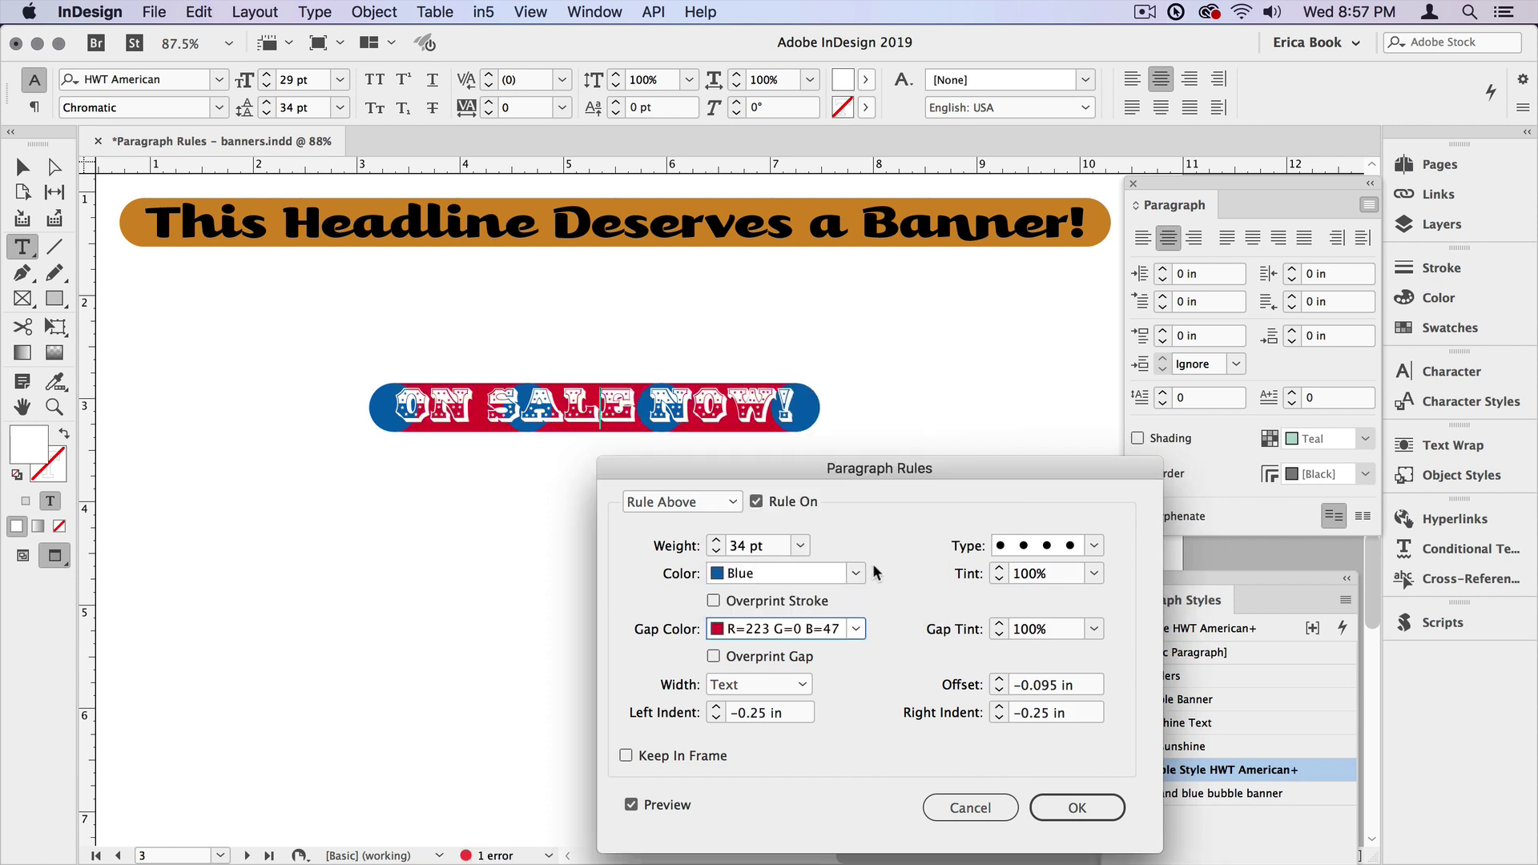
left_click(1071, 810)
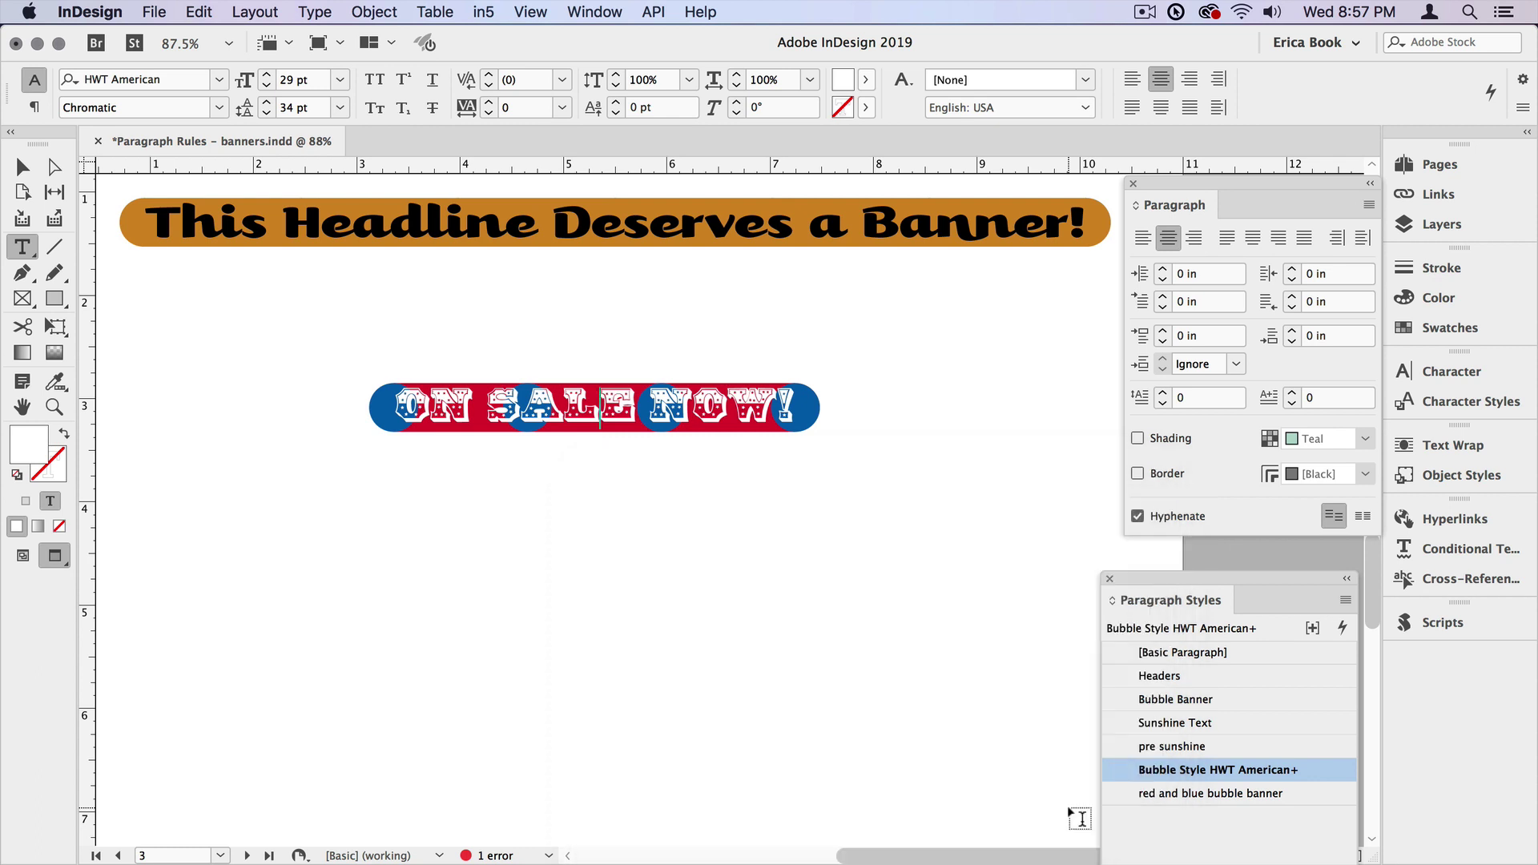
Step: Apply the red-and-blue bubble style, then force a line break after 'Ray' in the sunshine headline
left_click(1222, 792)
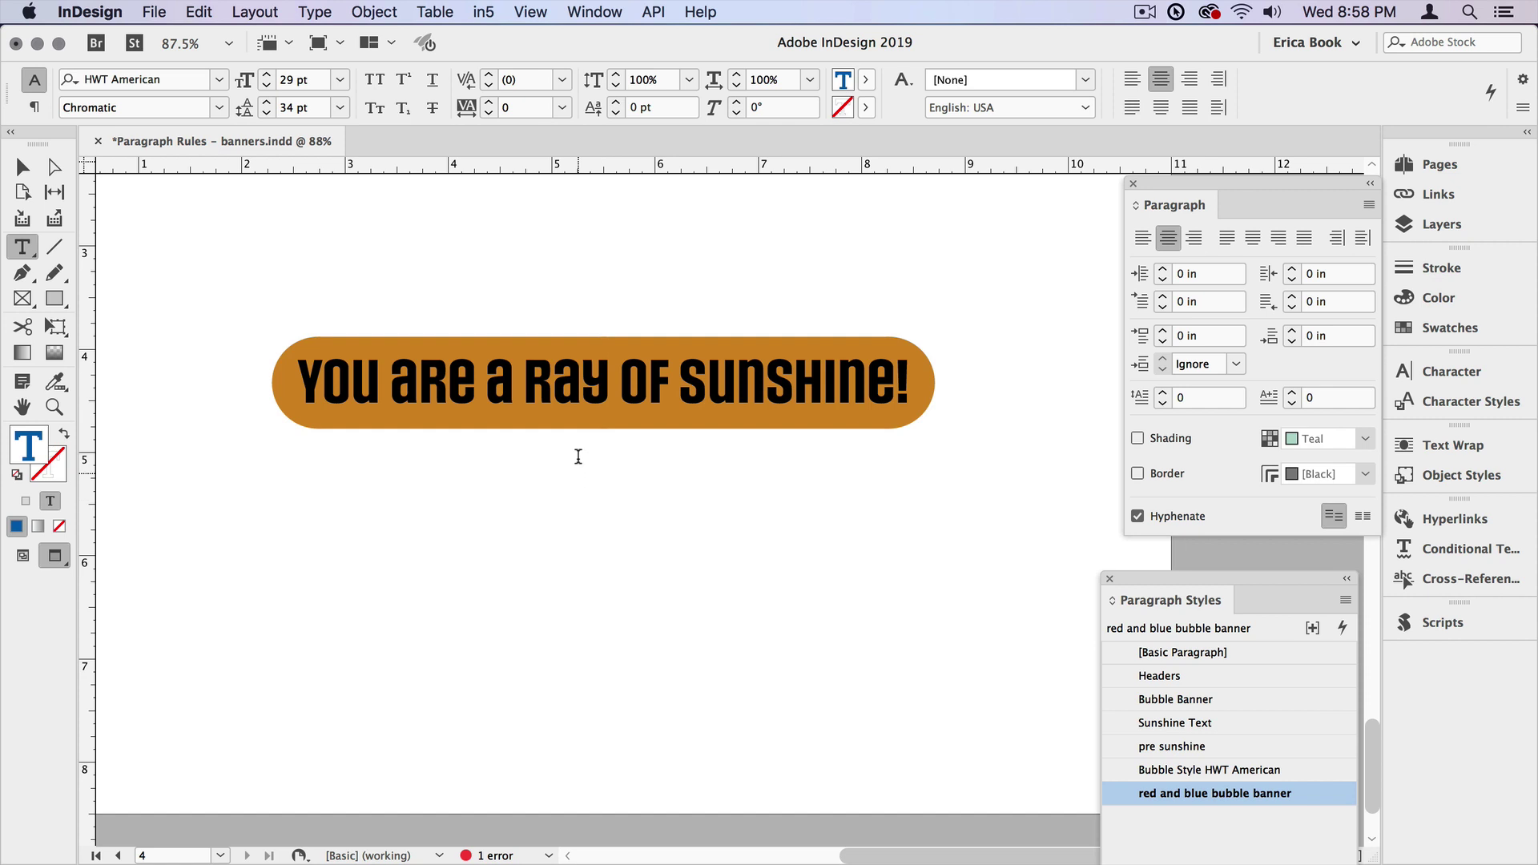
left_click(617, 383)
key("super+KP_1")
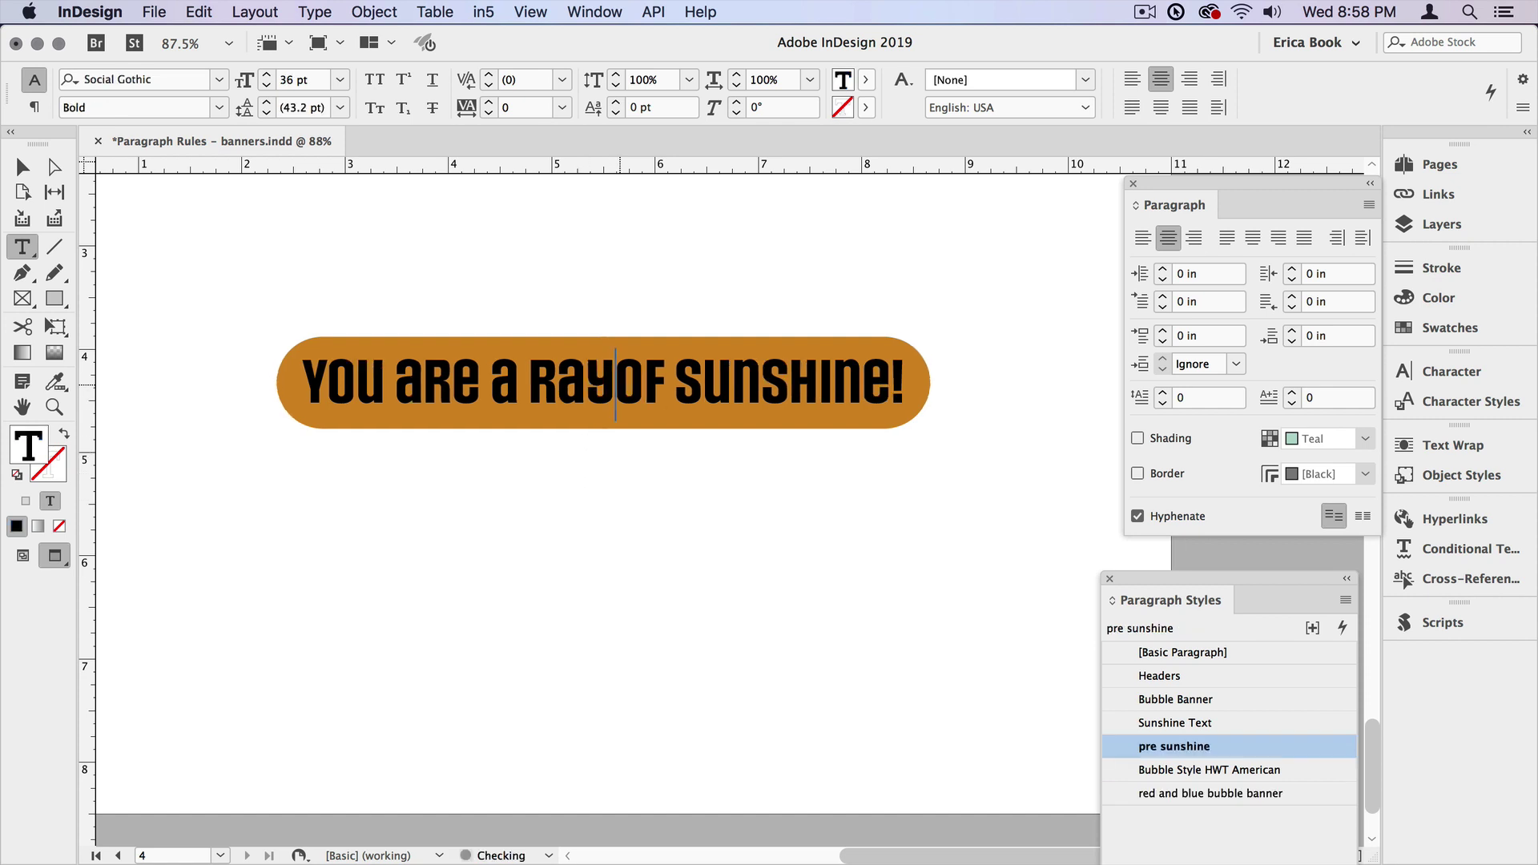
key("shift+Return")
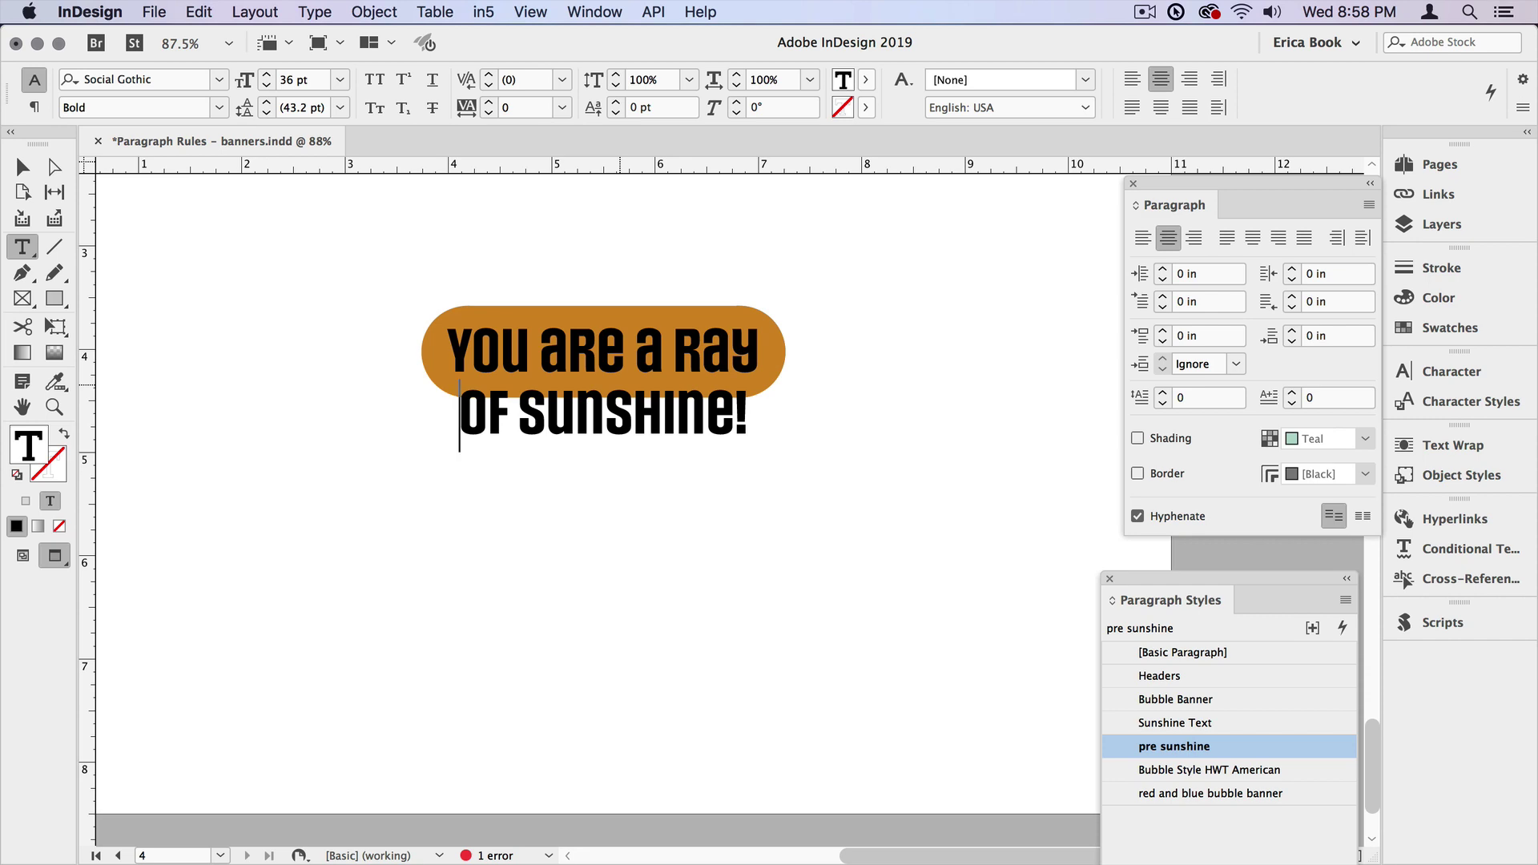
Step: In Paragraph Rules, set the orange rule weight to 105 pt
left_click(1369, 205)
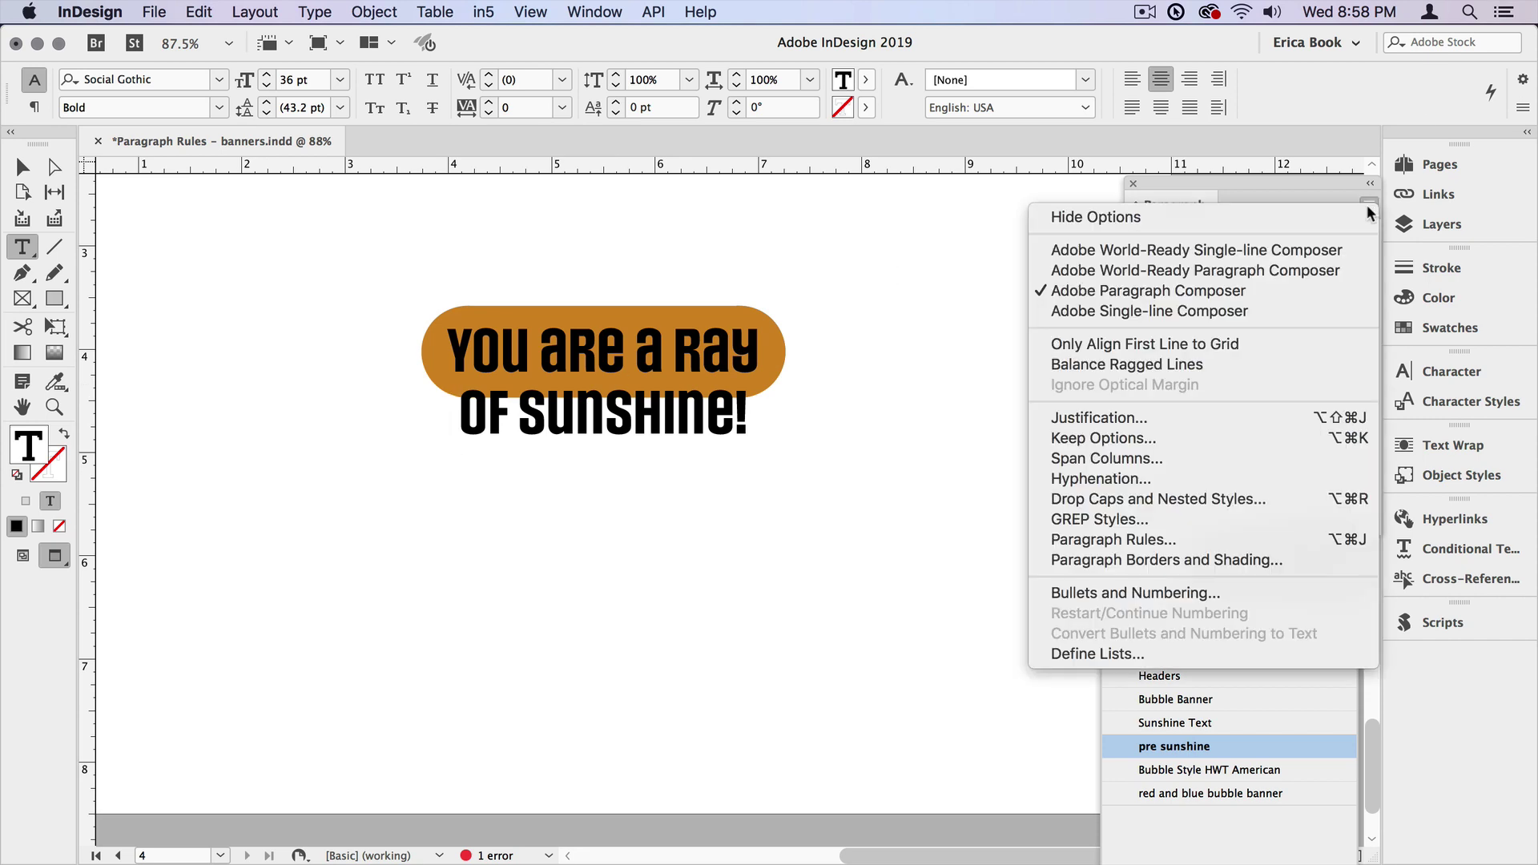
left_click(1266, 535)
left_click_drag(1002, 471, 1251, 207)
type("1")
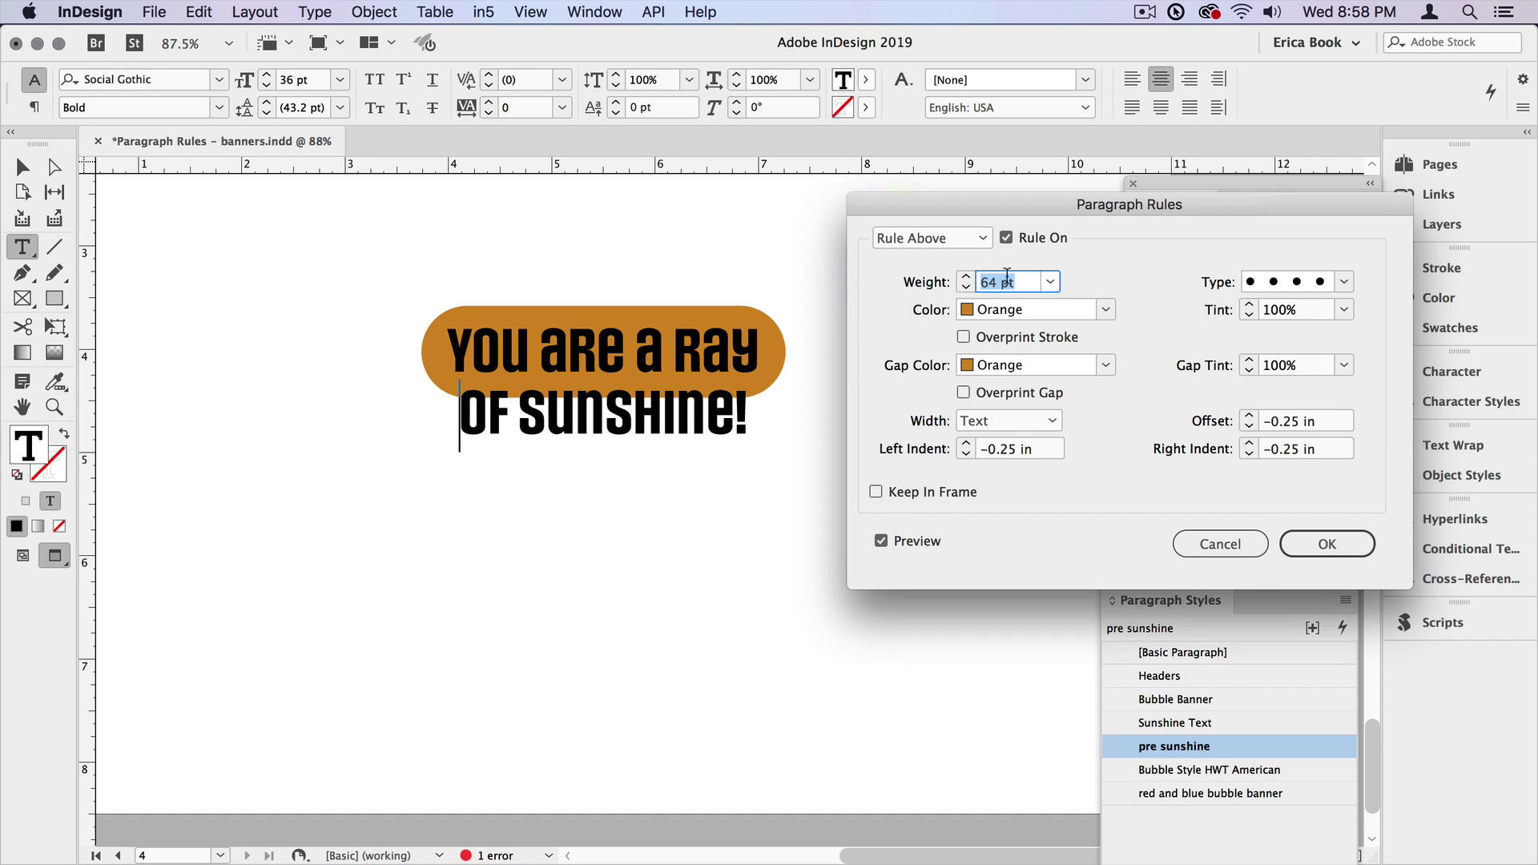
type("05")
key("Tab")
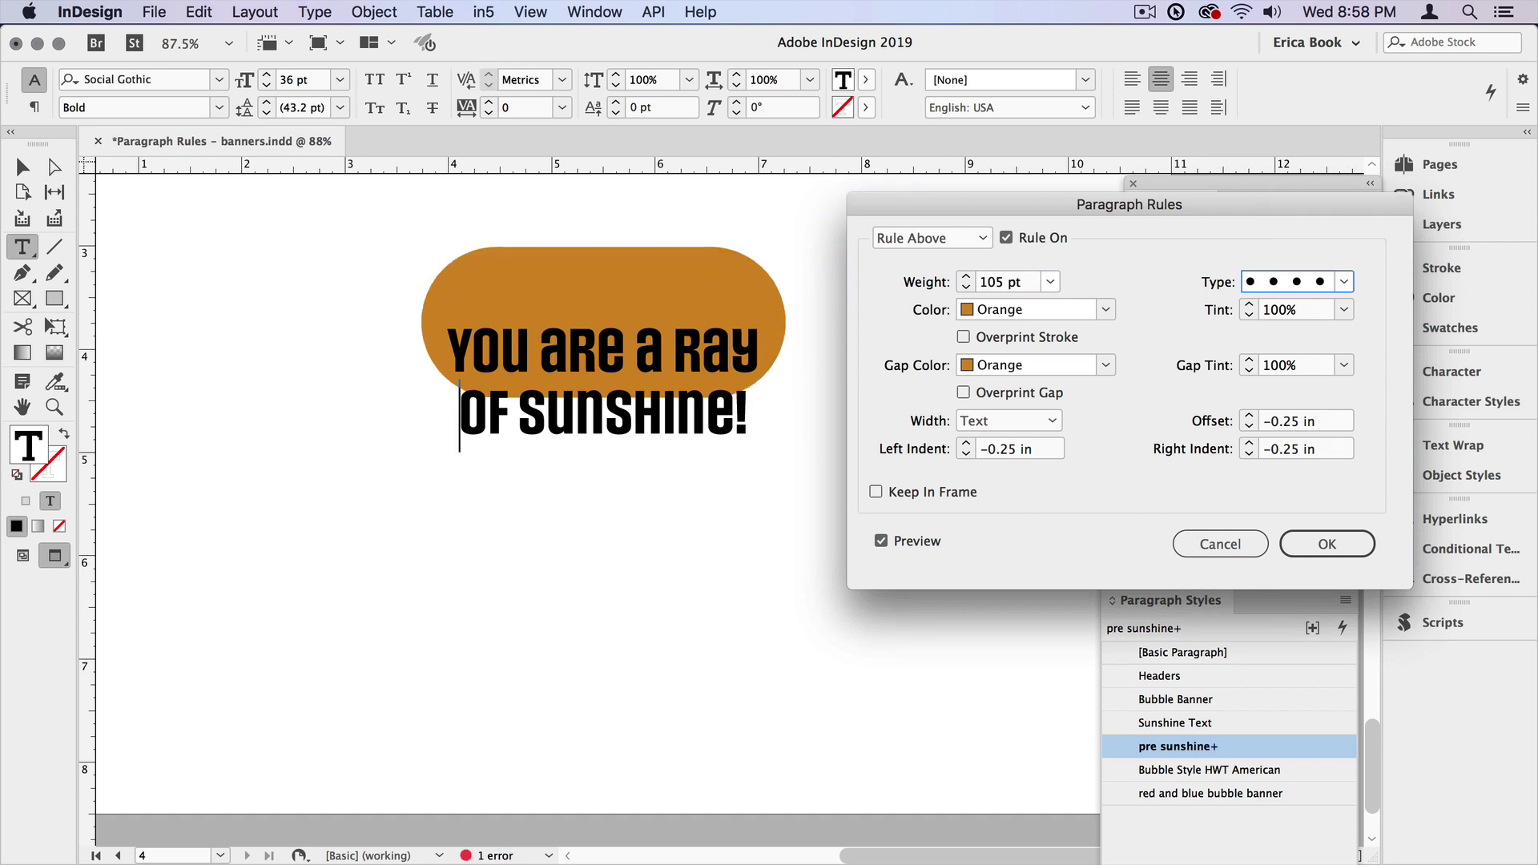
Step: Lower the rule offset to -0.8125 in so it sits behind both headline lines
left_click_drag(1251, 425, 1250, 425)
left_click(1249, 424)
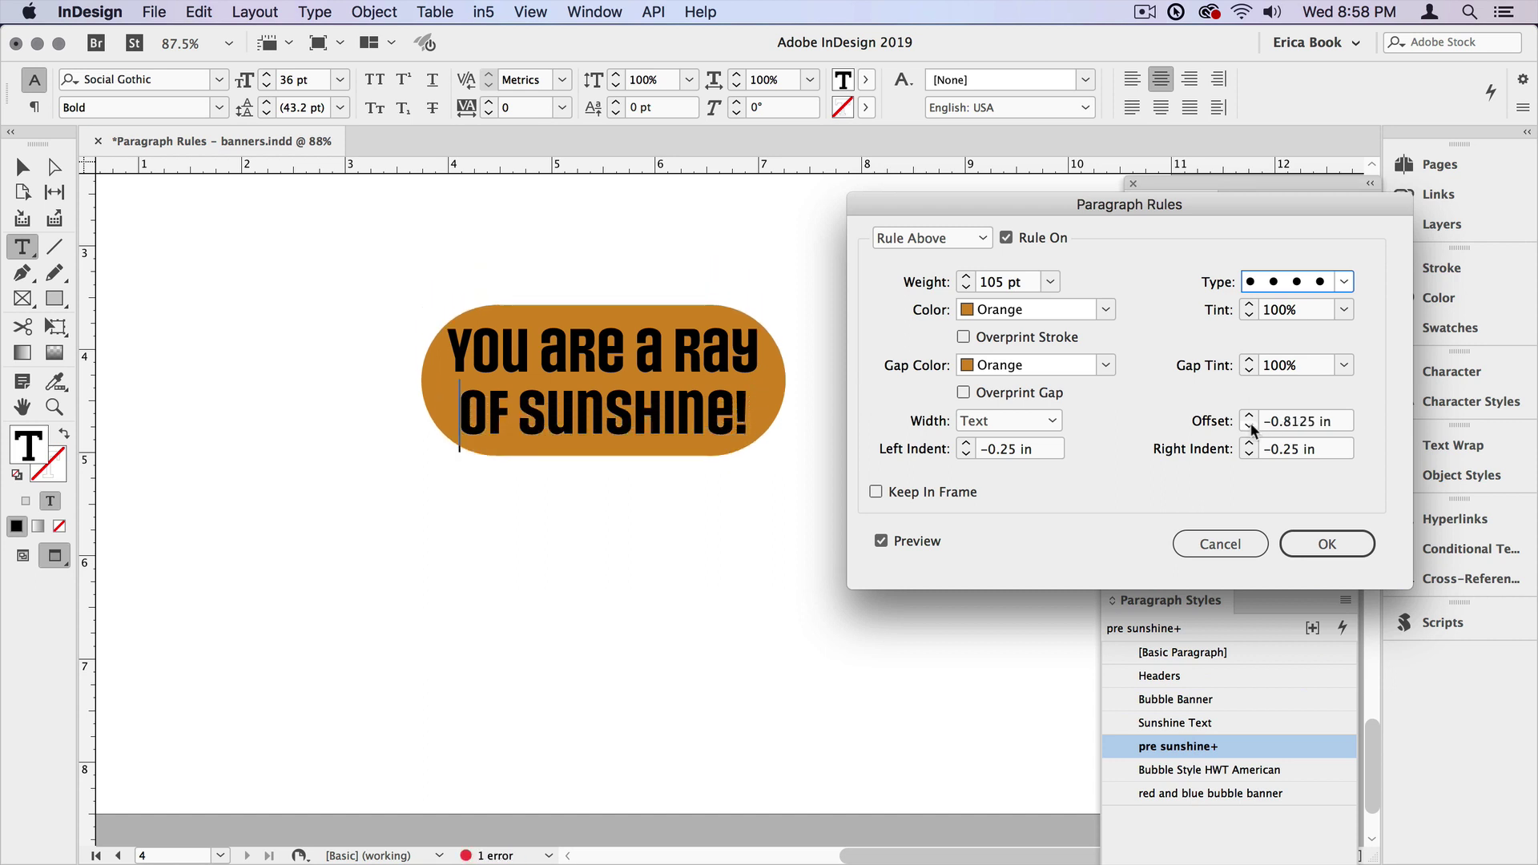
left_click(1105, 366)
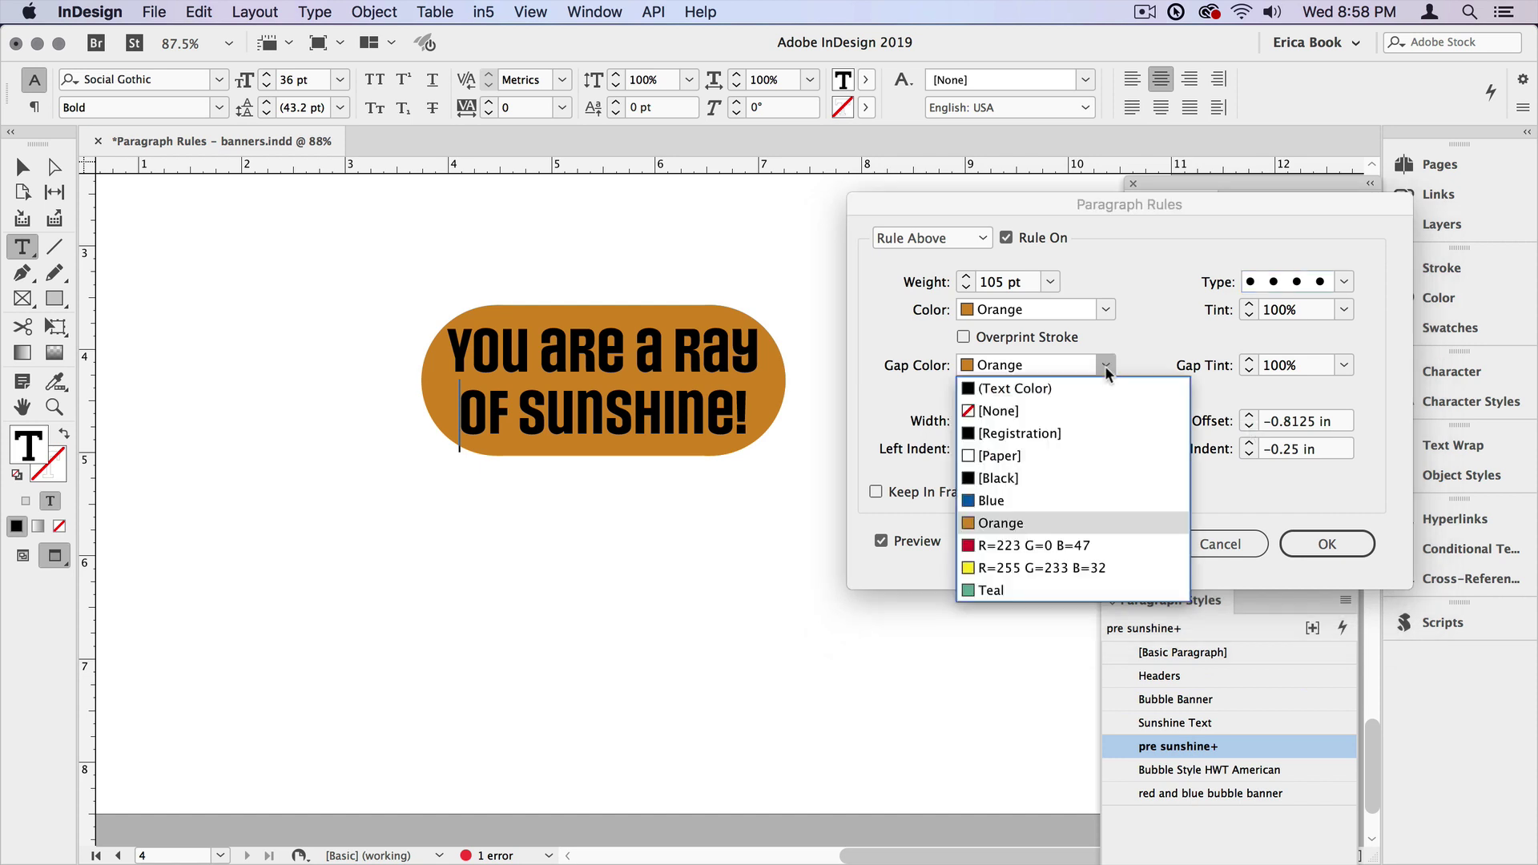
Step: Set the rule's gap colour to [None] and begin raising the left indent
left_click(1091, 410)
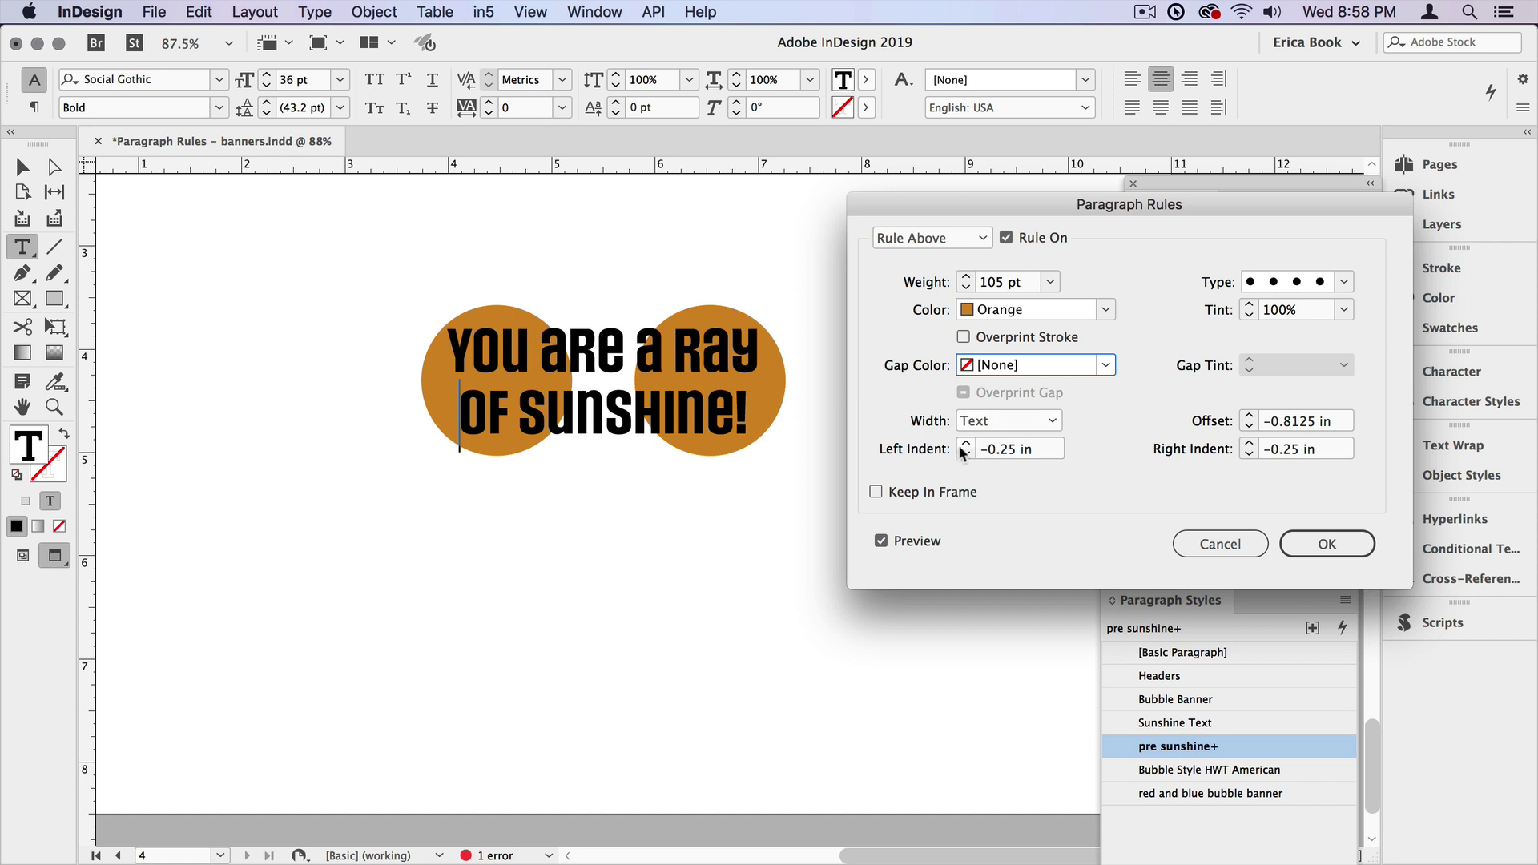
left_click_drag(965, 443, 964, 444)
left_click_drag(1249, 444, 1249, 443)
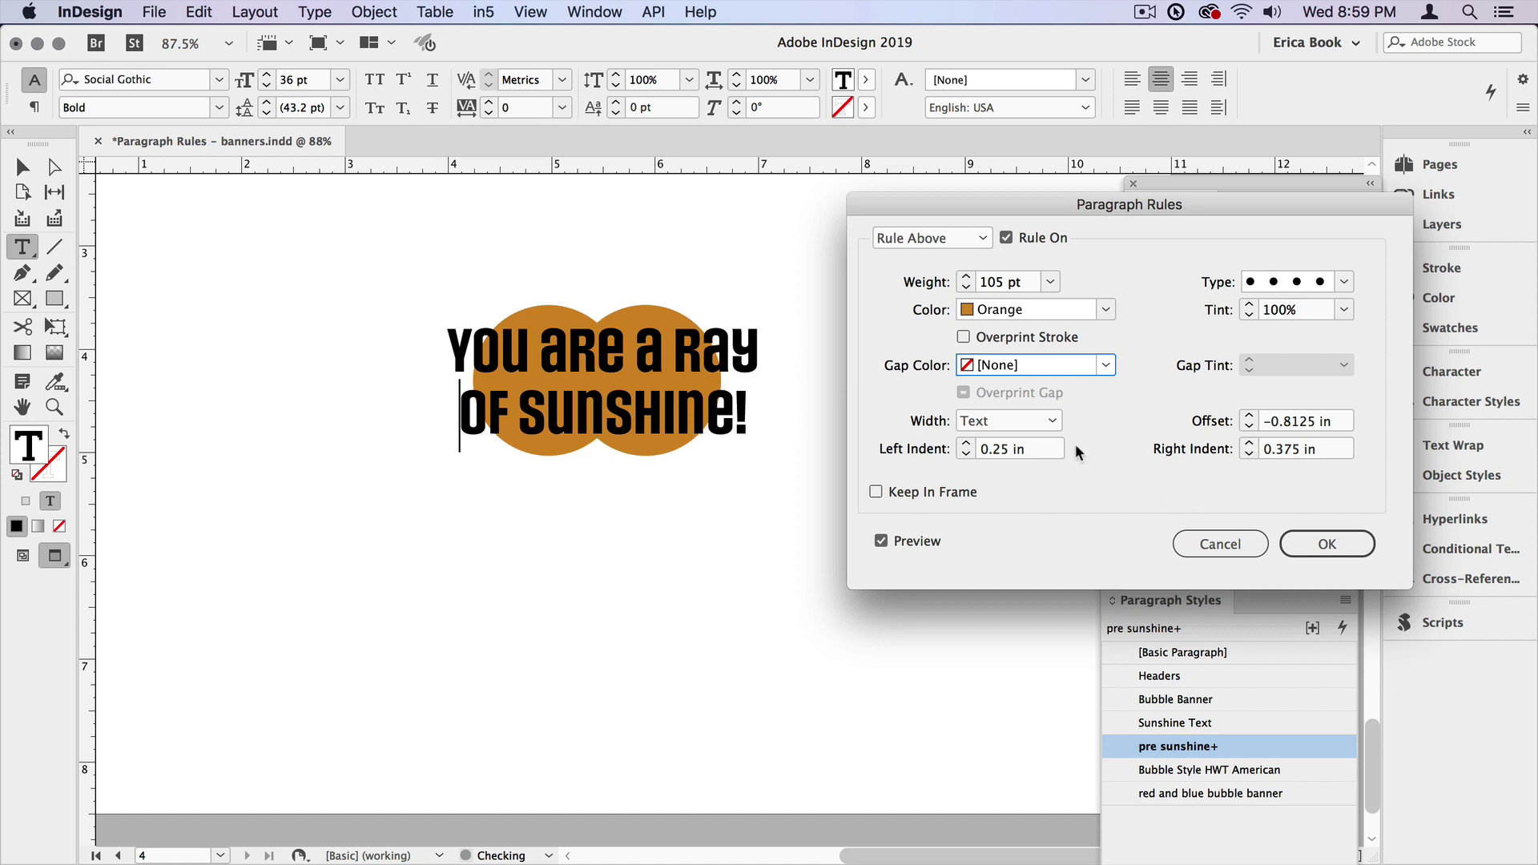
left_click(966, 442)
left_click(966, 443)
left_click(966, 442)
left_click(966, 442)
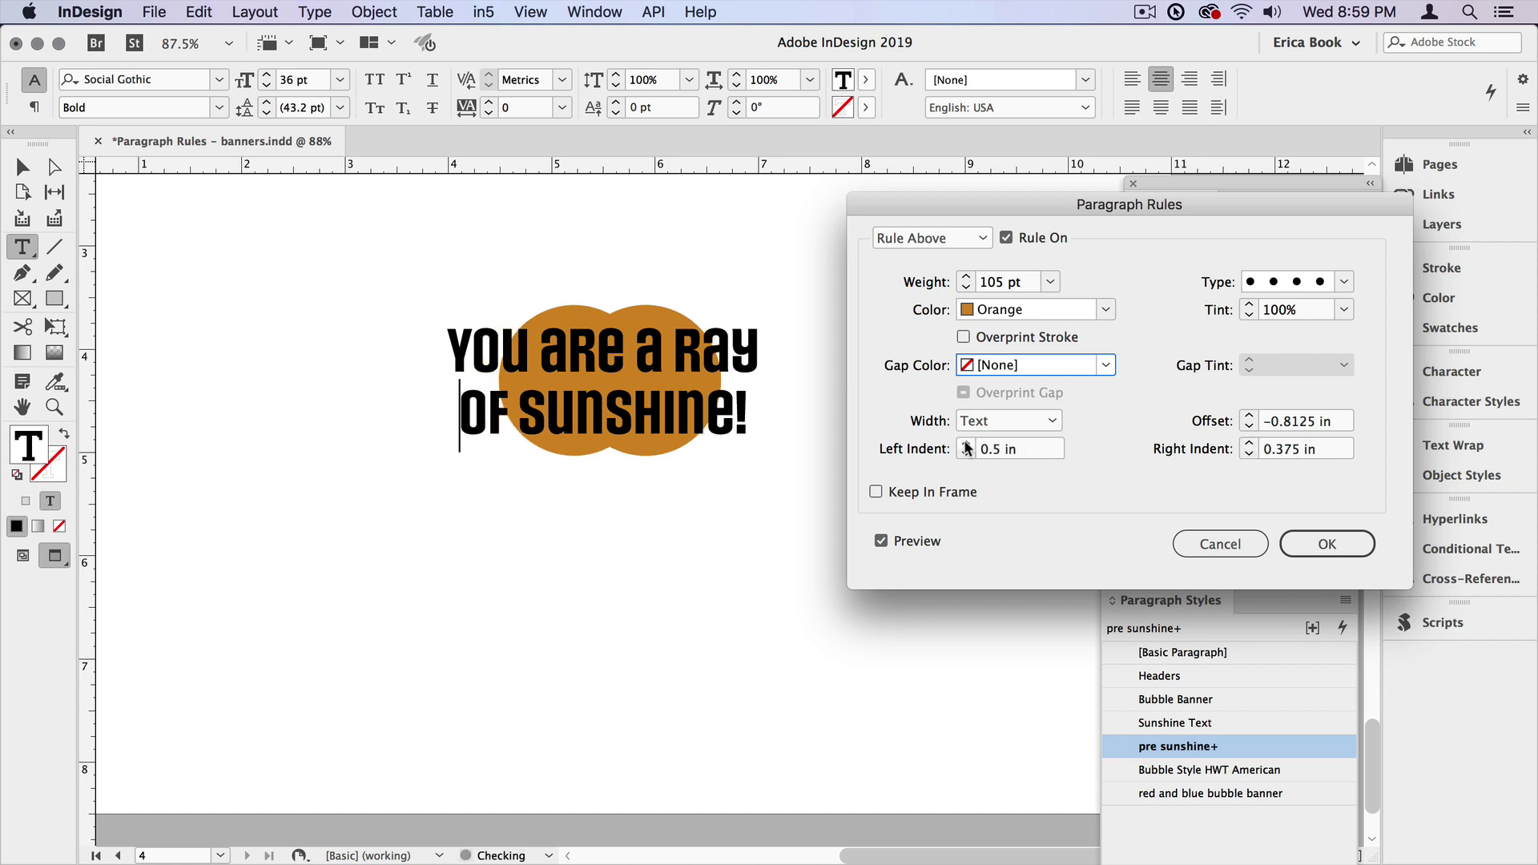
Step: Raise the indents to 0.8125 in left and 0.75 in right, leaving one orange circle
left_click(1249, 445)
left_click(1249, 444)
left_click(1249, 445)
left_click(1248, 445)
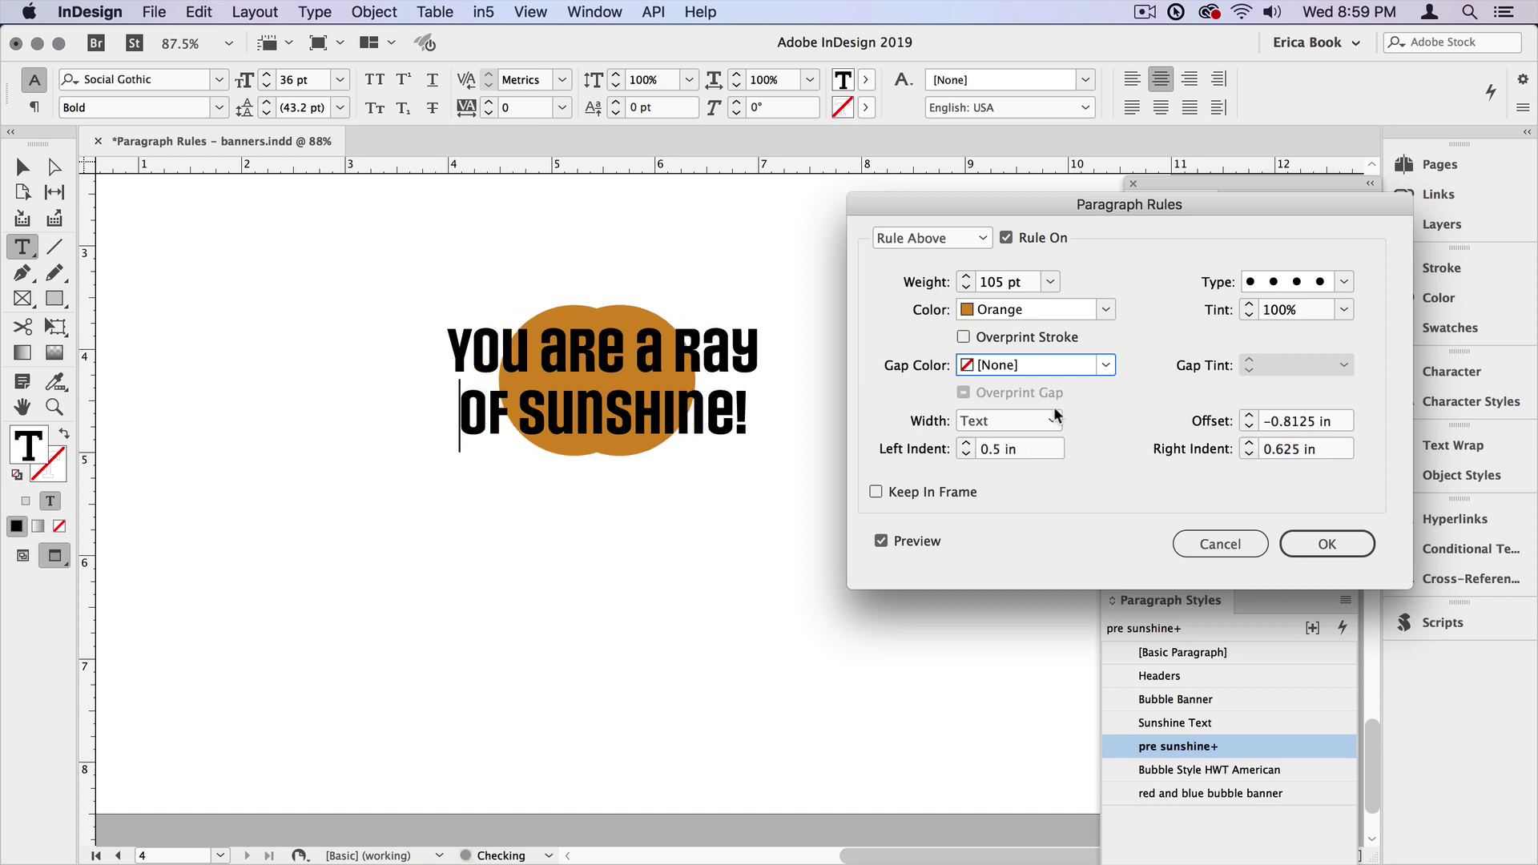
left_click(966, 442)
left_click(966, 442)
left_click(966, 442)
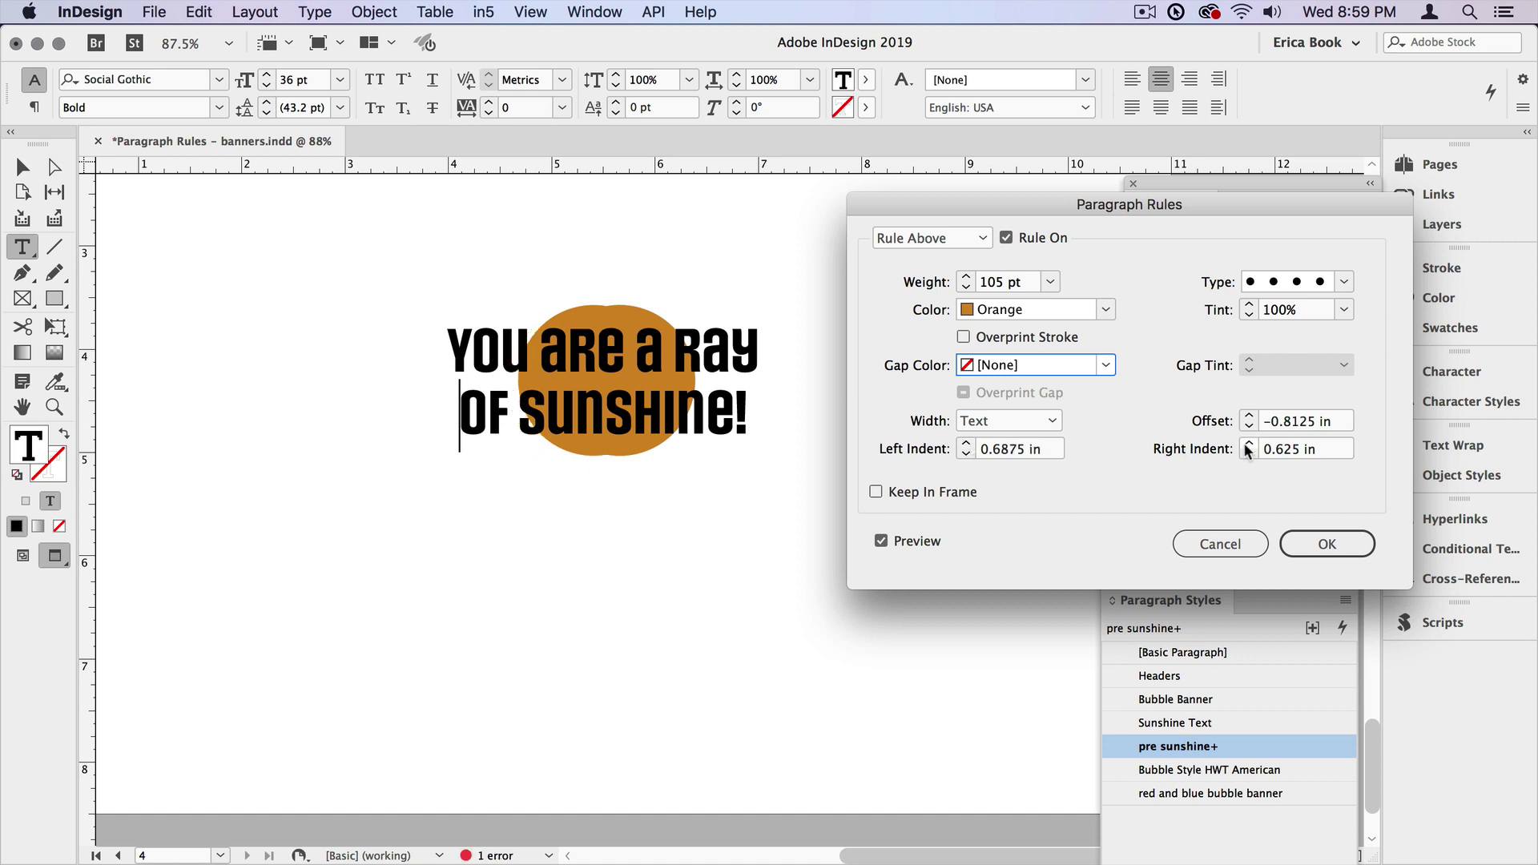
left_click(1249, 445)
left_click(1249, 444)
left_click(966, 442)
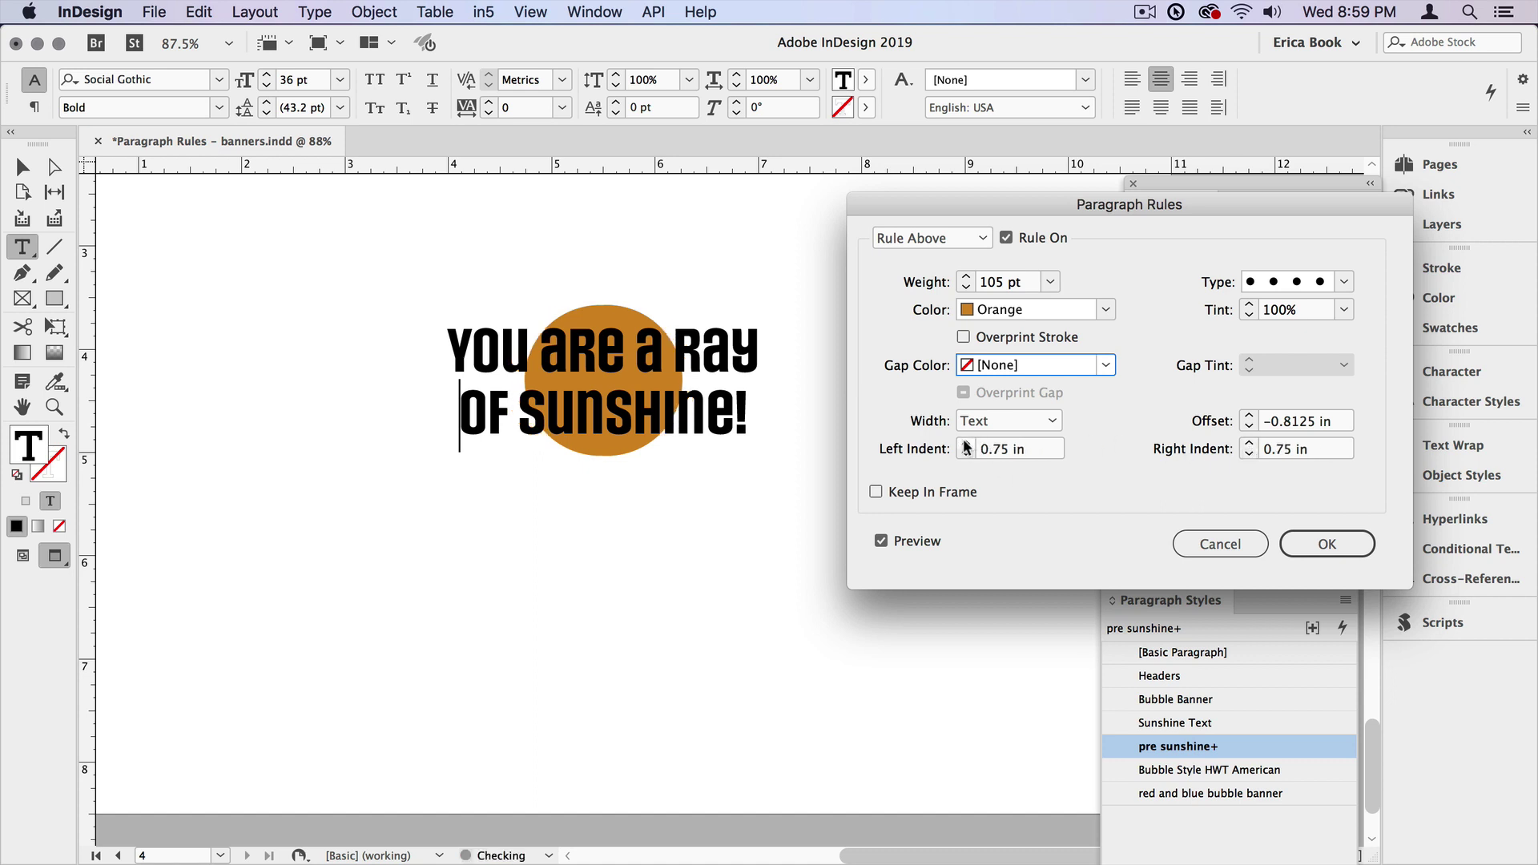
left_click(966, 442)
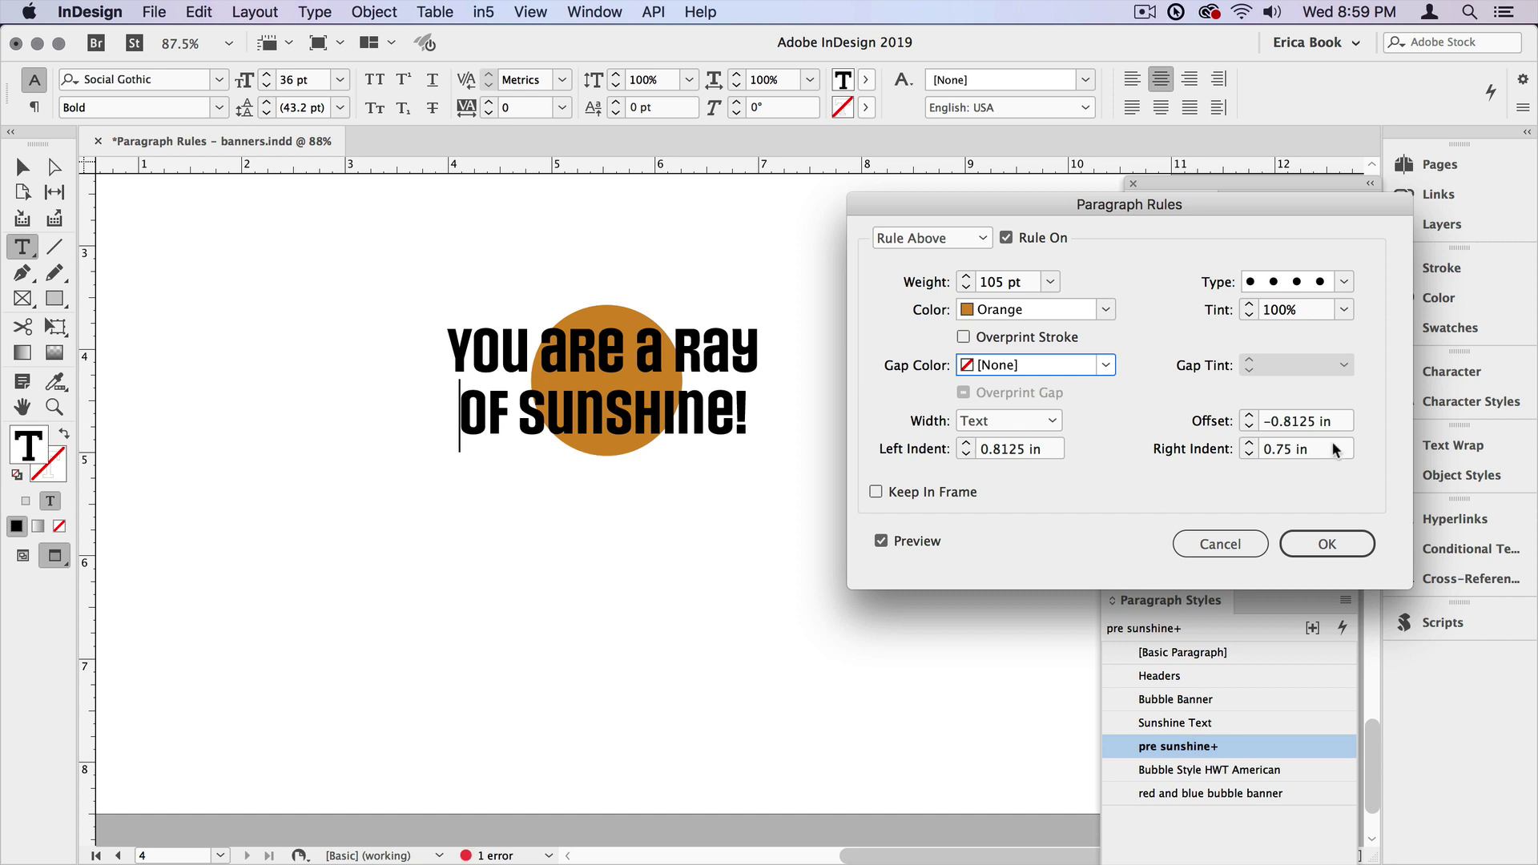
left_click(1248, 444)
left_click(1247, 452)
Step: Try a yellow rule colour, then apply Bubble Style HWT American for a solid blue banner
left_click(1102, 309)
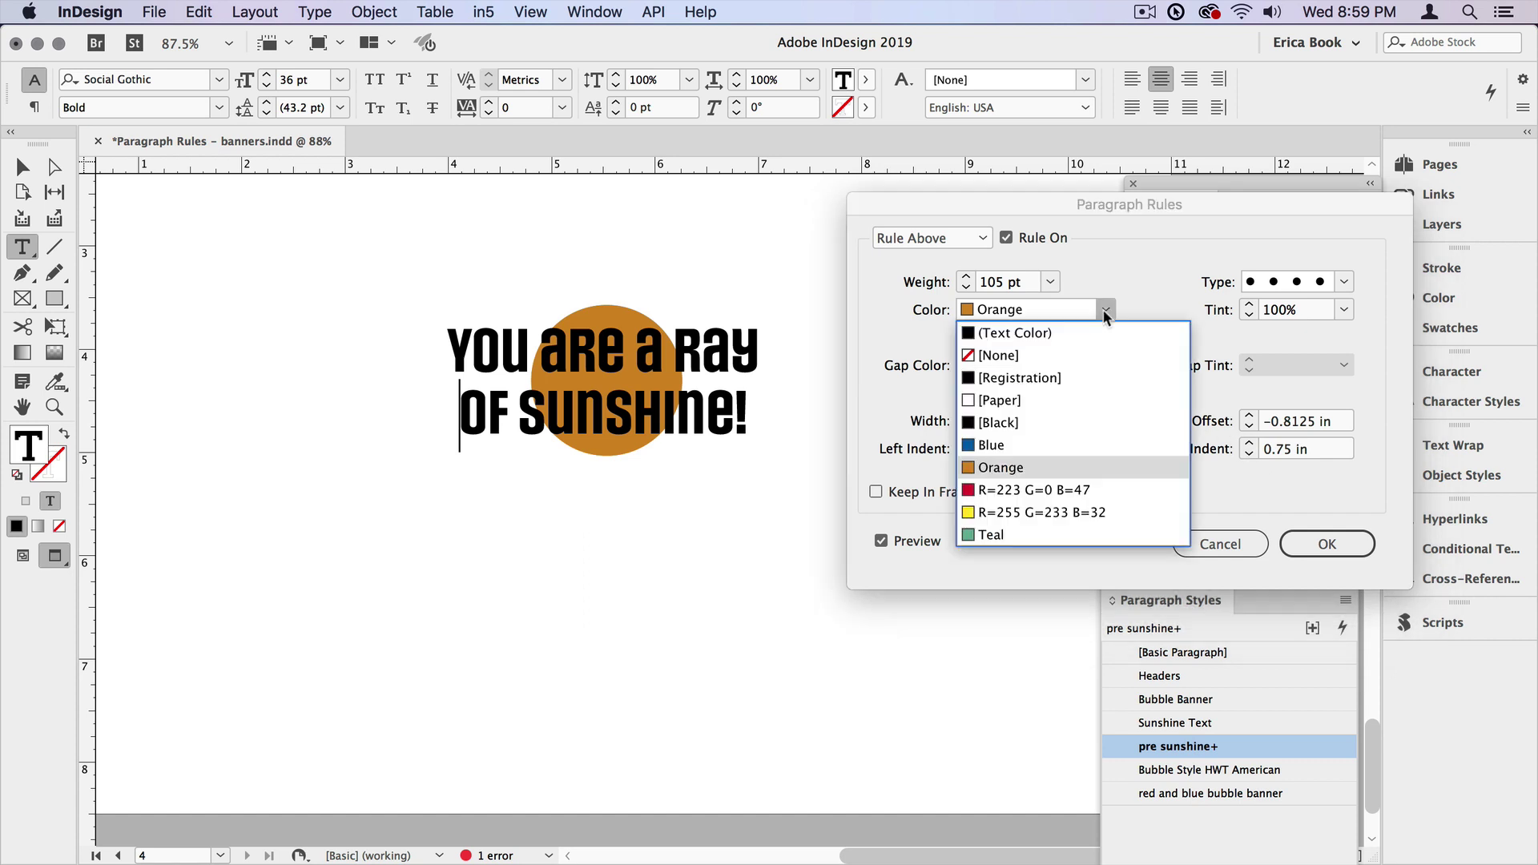
left_click(1084, 512)
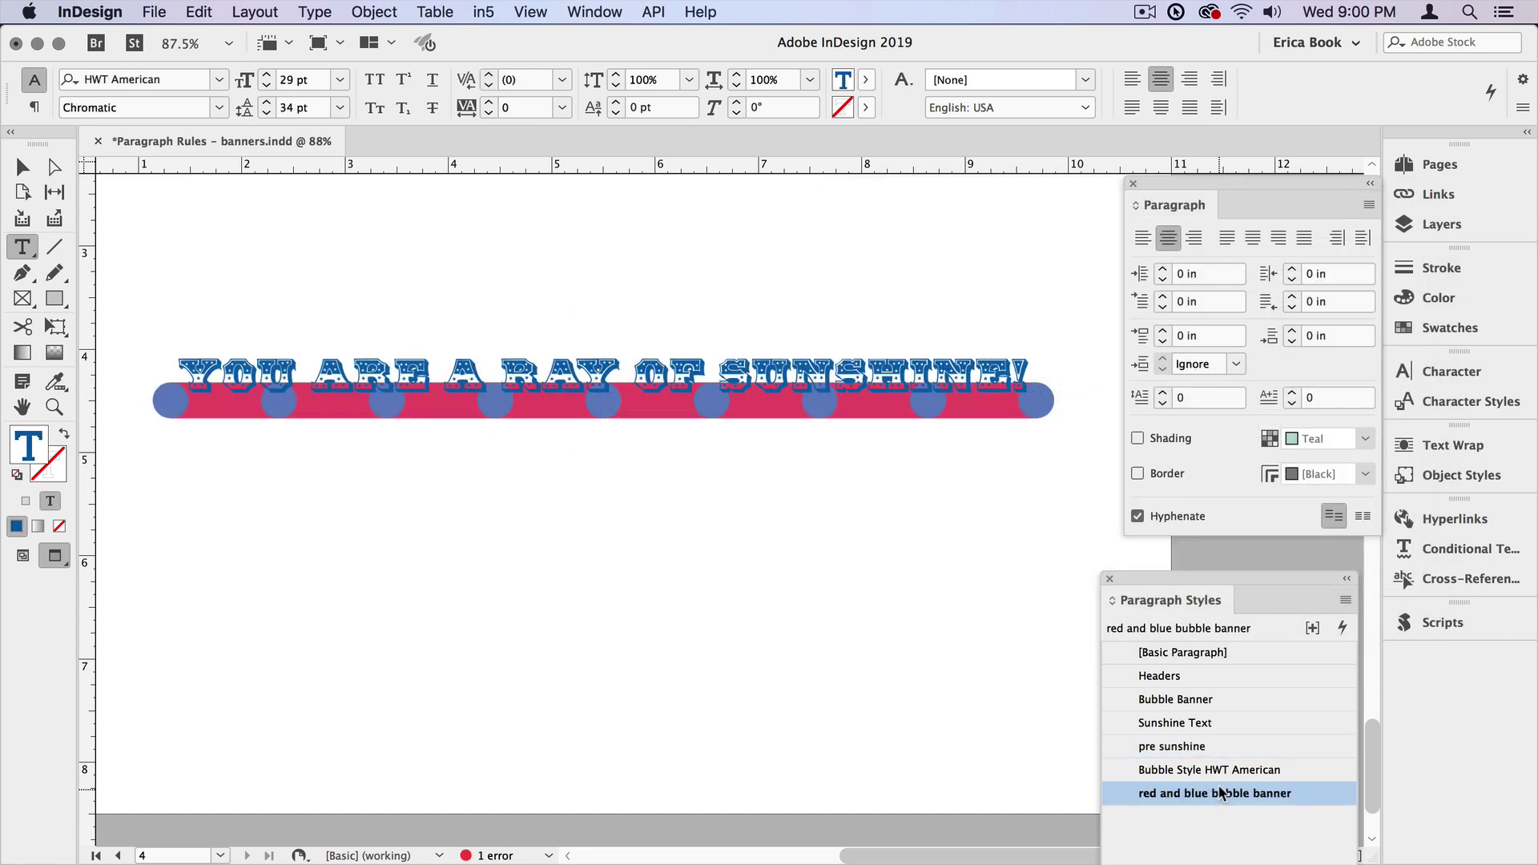
left_click(1222, 770)
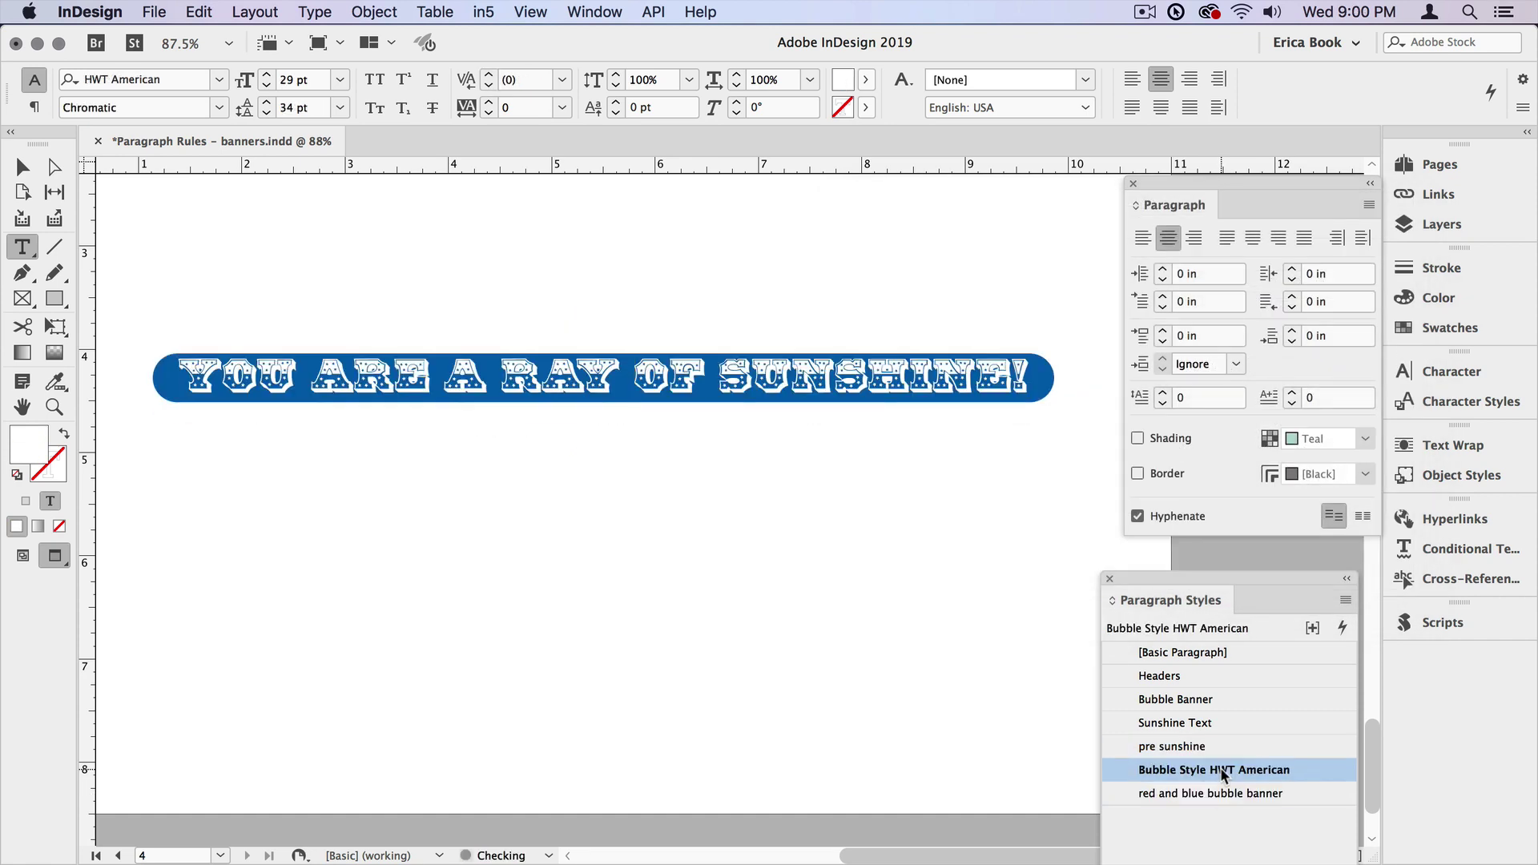